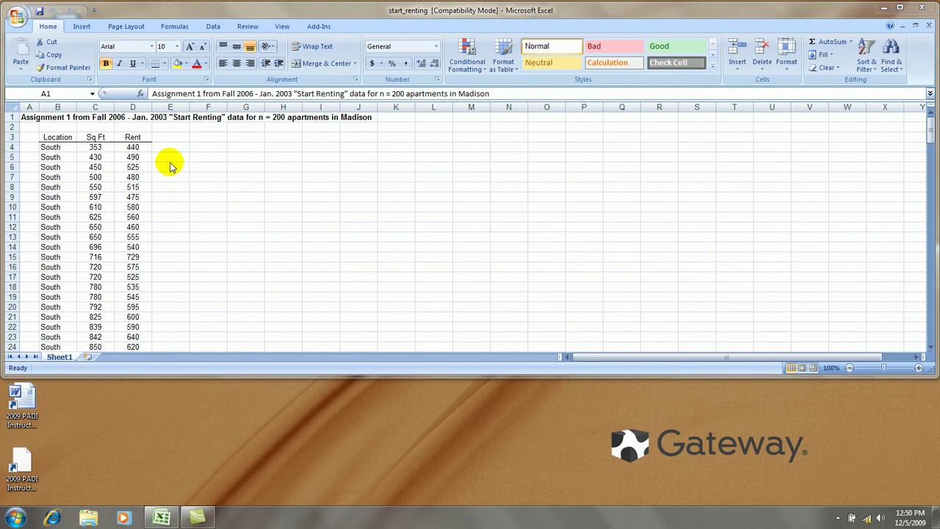
# Insert a new column D before Rent with the header 'West' in D3
pyautogui.click(66, 168)
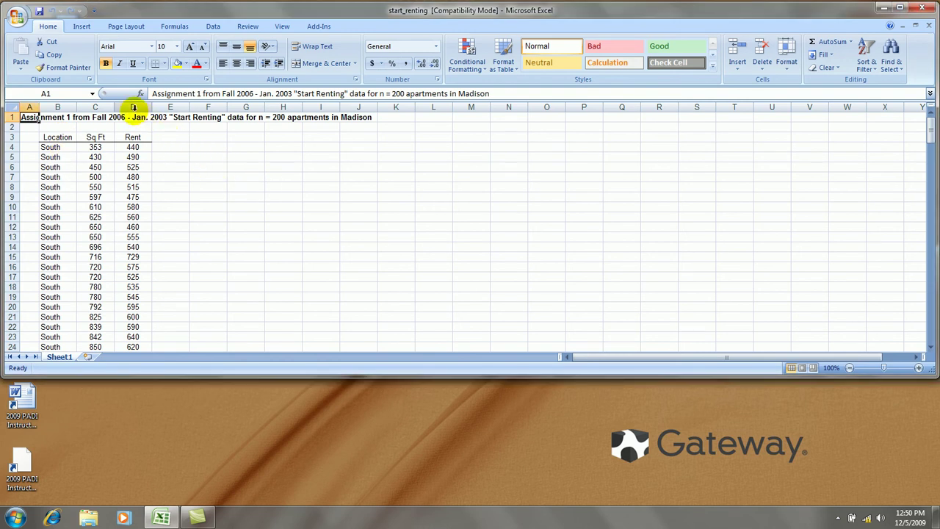
pyautogui.rightClick(133, 108)
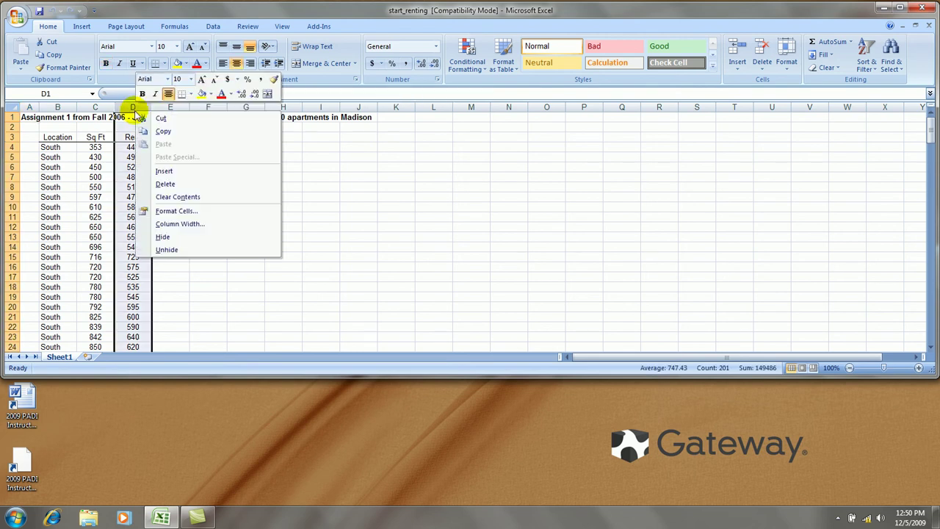
pyautogui.click(164, 170)
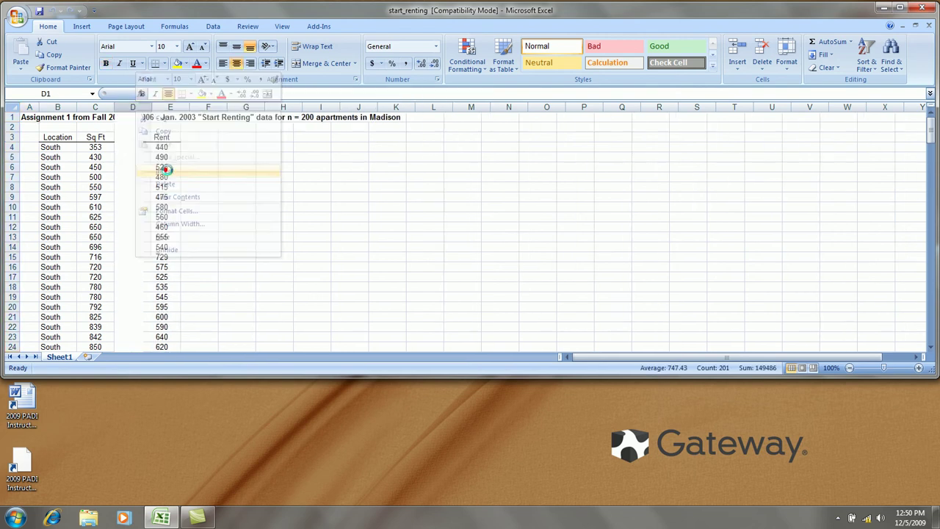
pyautogui.click(134, 139)
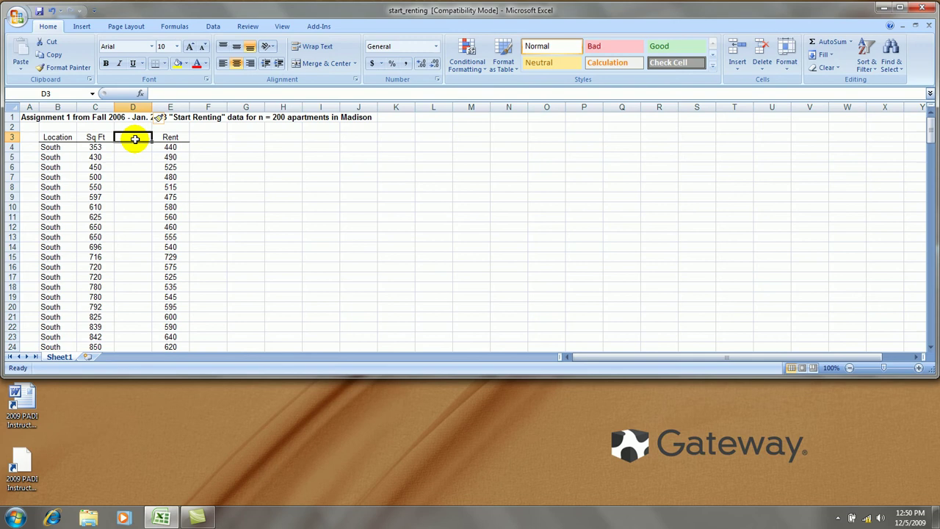
pyautogui.write('West')
pyautogui.press('Return')
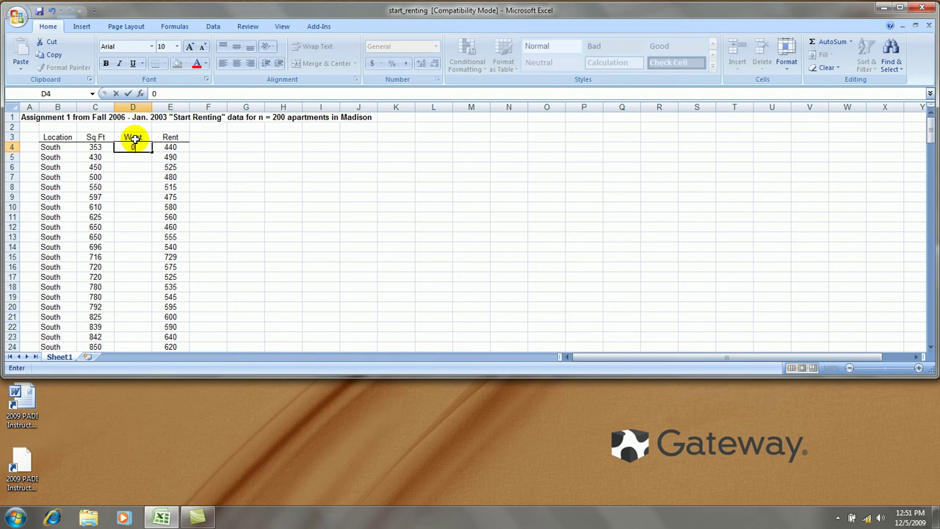
# Enter 0 in D4:D6 and fill 0 down the West column to the data end
pyautogui.write('0')
pyautogui.press('Return')
pyautogui.write('0')
pyautogui.press('Return')
pyautogui.write('0')
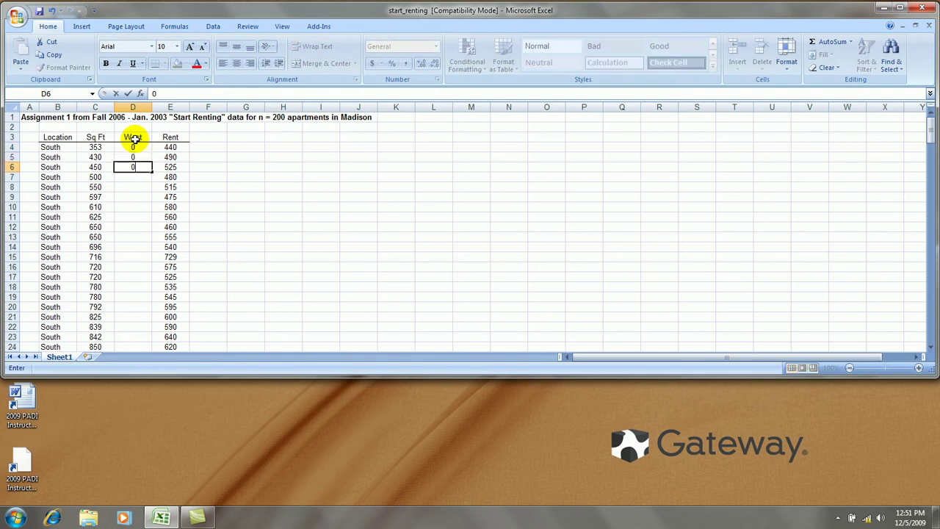
pyautogui.click(133, 127)
pyautogui.rightClick(131, 126)
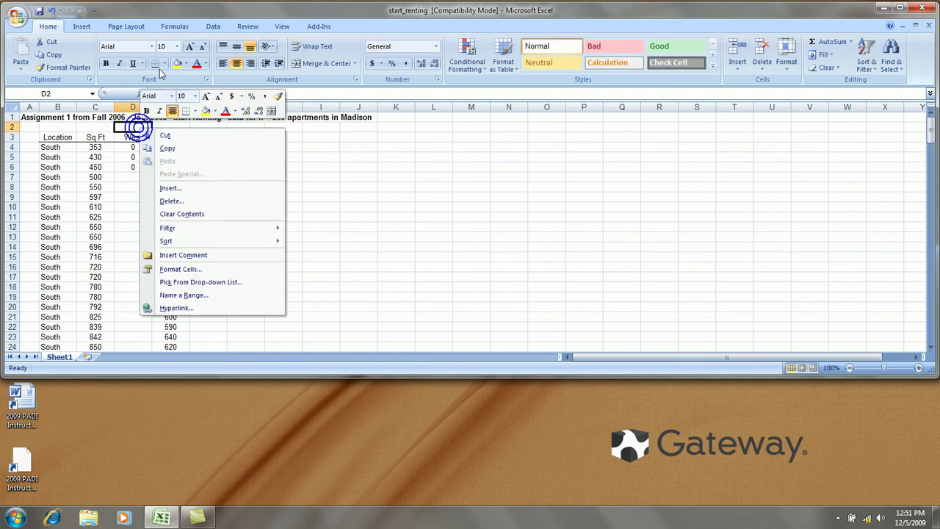
pyautogui.click(565, 309)
pyautogui.moveTo(133, 147); pyautogui.dragTo(153, 173)
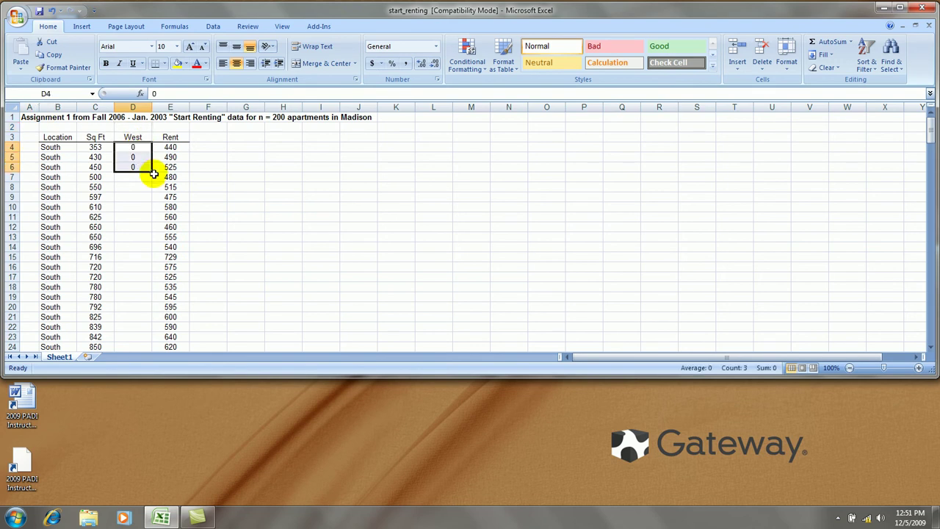
pyautogui.doubleClick(153, 173)
pyautogui.scroll(-4, 154, 172)
pyautogui.scroll(-4, 156, 173)
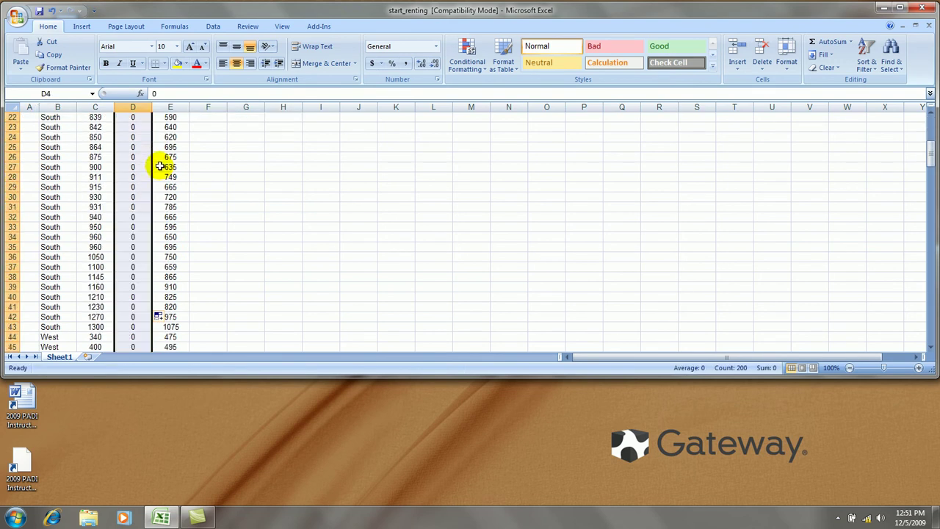
pyautogui.scroll(-3, 158, 172)
# Recode the West apartments as 1 from D44, filling 1 down through the last row
pyautogui.click(133, 216)
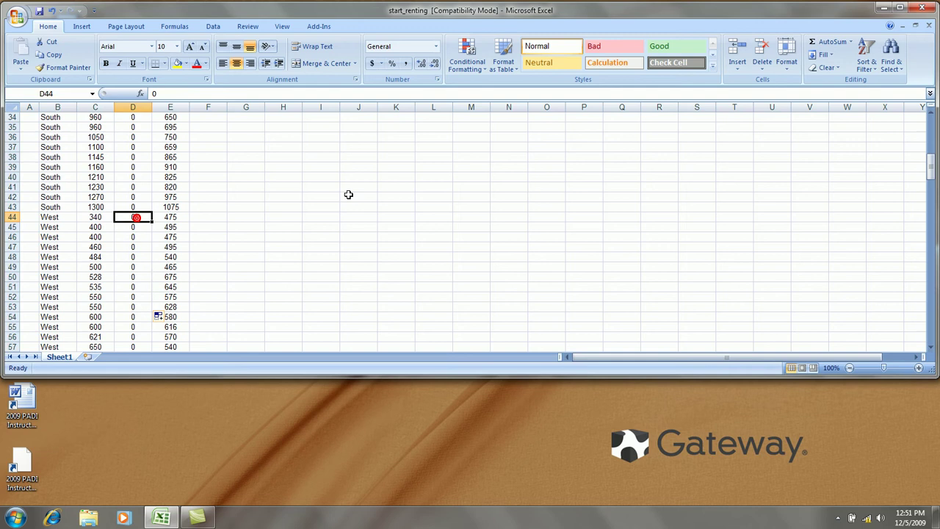
pyautogui.write('1')
pyautogui.press('Return')
pyautogui.write('1')
pyautogui.press('Return')
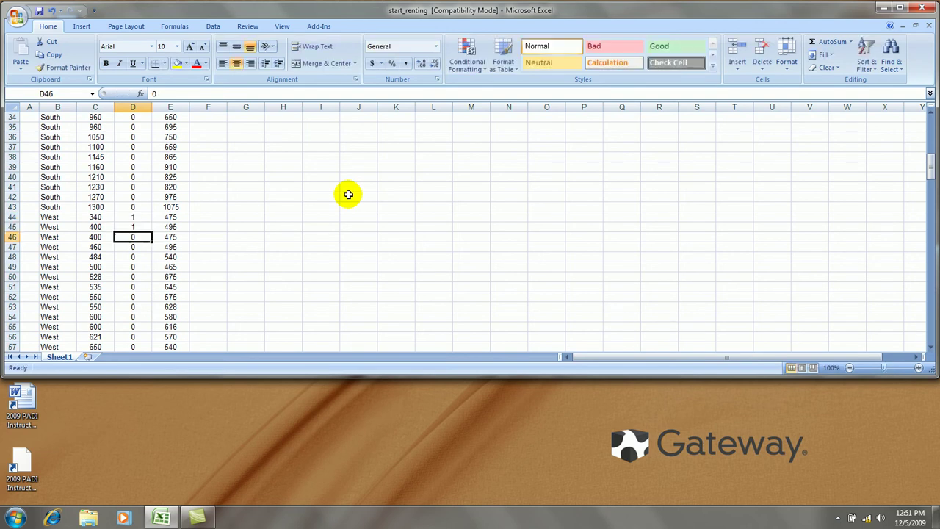
pyautogui.moveTo(128, 217); pyautogui.dragTo(132, 227)
pyautogui.doubleClick(152, 232)
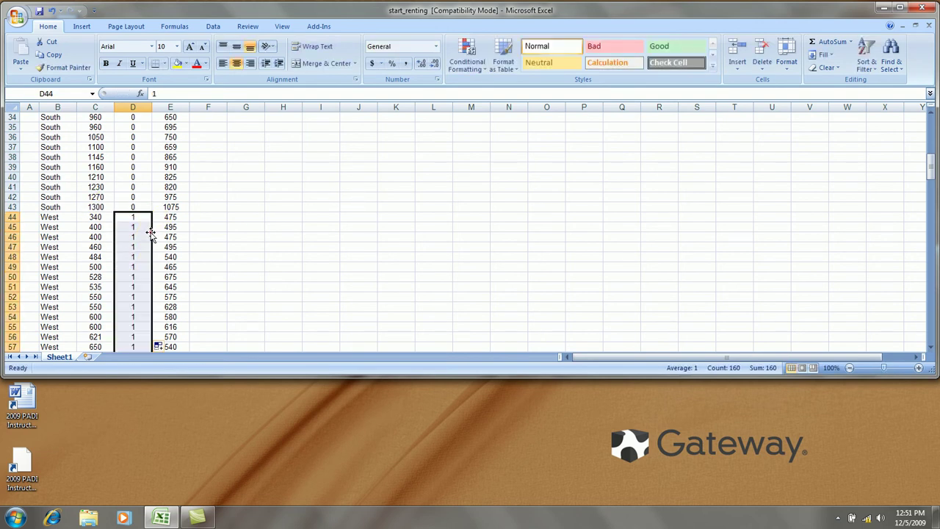
pyautogui.click(287, 246)
pyautogui.scroll(-5, 288, 246)
pyautogui.scroll(-8, 308, 250)
pyautogui.scroll(-8, 312, 254)
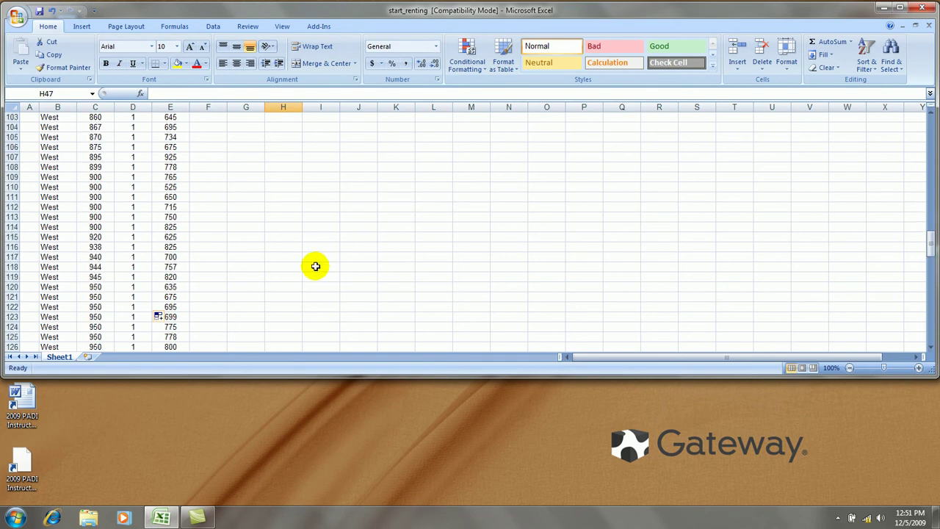
pyautogui.scroll(-7, 315, 266)
pyautogui.scroll(5, 315, 266)
pyautogui.scroll(12, 308, 263)
pyautogui.scroll(13, 304, 258)
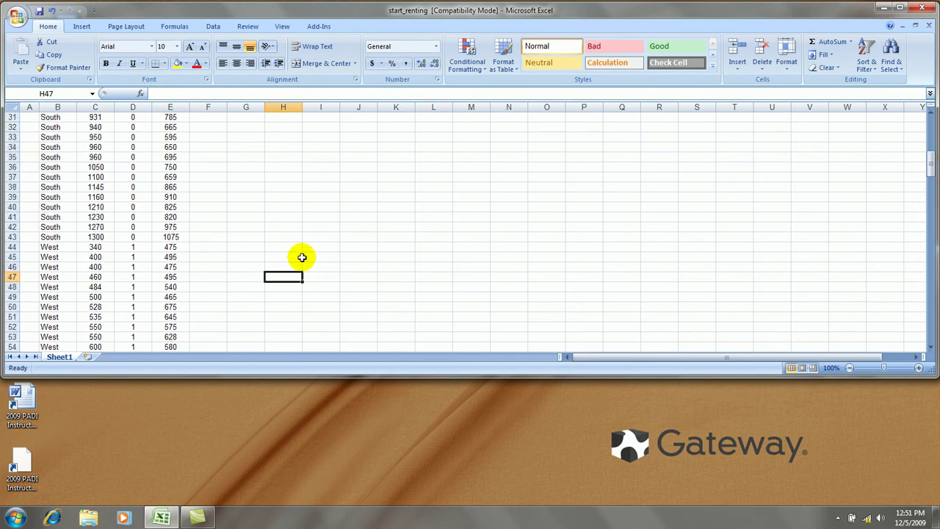
pyautogui.scroll(5, 297, 256)
pyautogui.scroll(4, 291, 255)
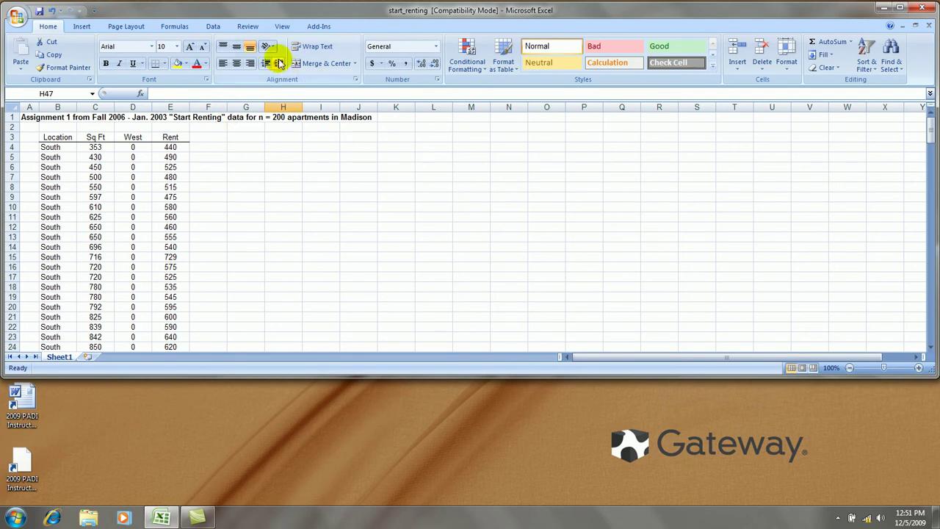
# Open the Regression tool from Data Analysis
pyautogui.click(215, 27)
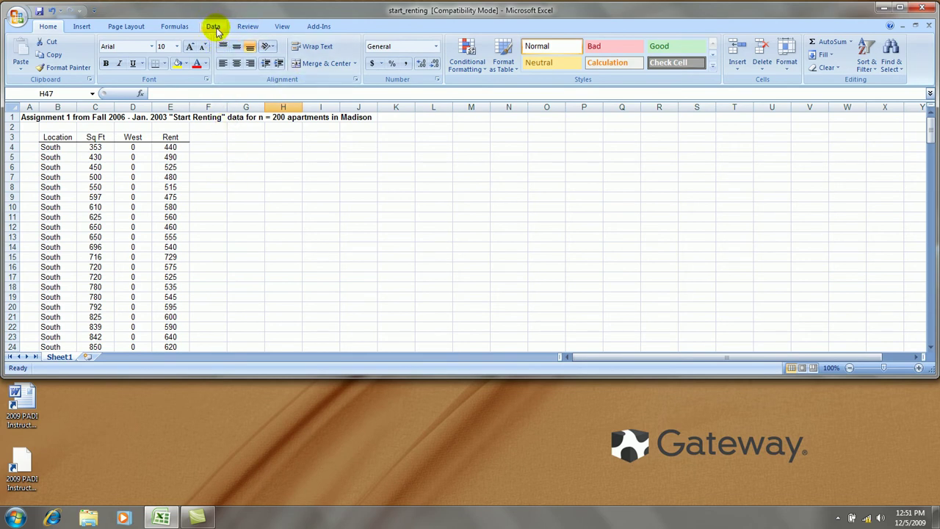
pyautogui.click(730, 41)
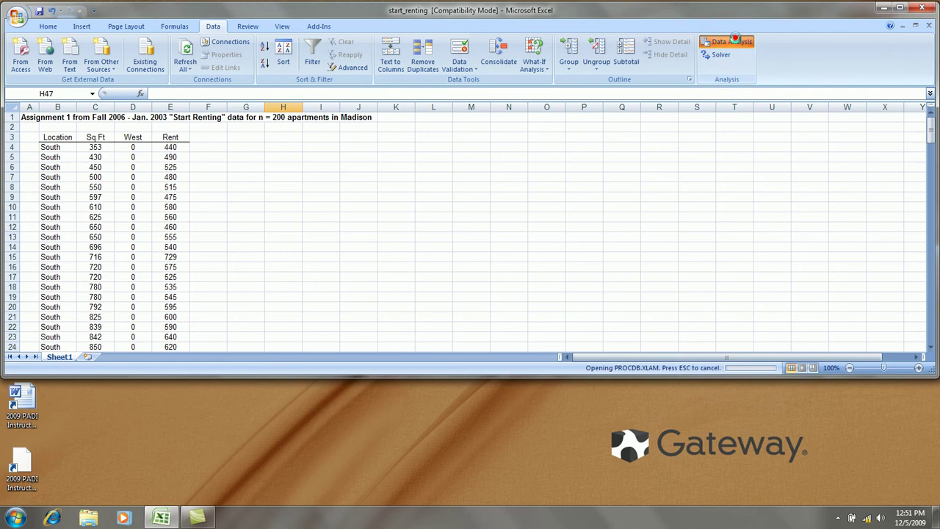
pyautogui.click(762, 240)
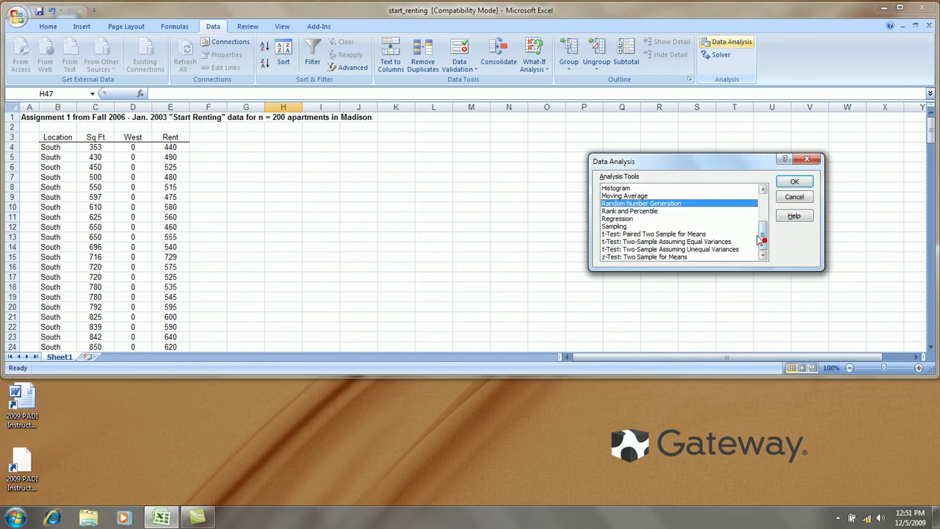
pyautogui.click(618, 218)
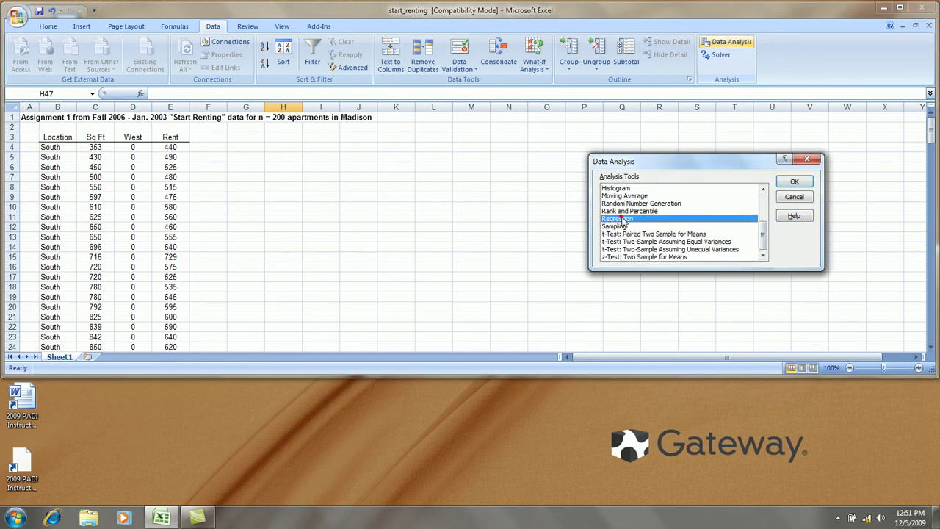
pyautogui.click(790, 184)
# Set the Y range to Rent (E3:E203) and the X range to Sq Ft and West (C3:D203)
pyautogui.moveTo(160, 137); pyautogui.dragTo(169, 178)
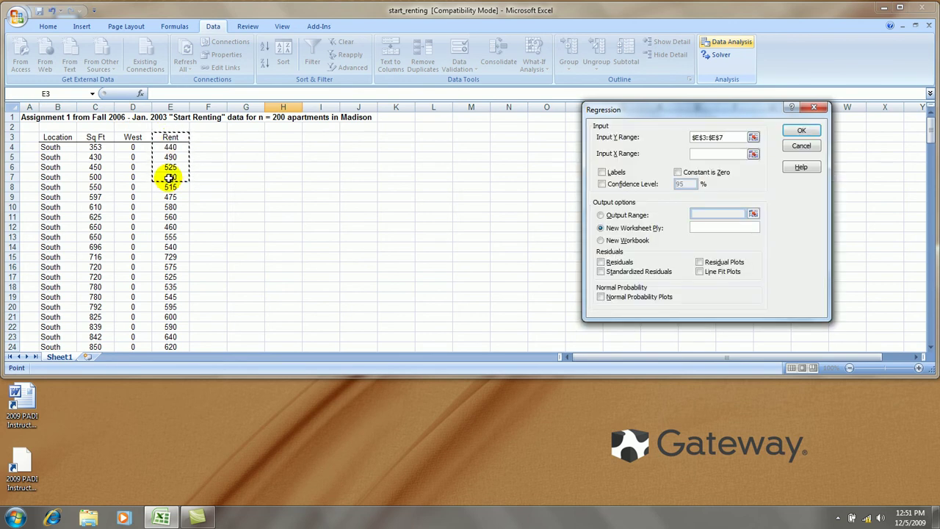
pyautogui.hotkey('ctrl', 'shift', 'Down')
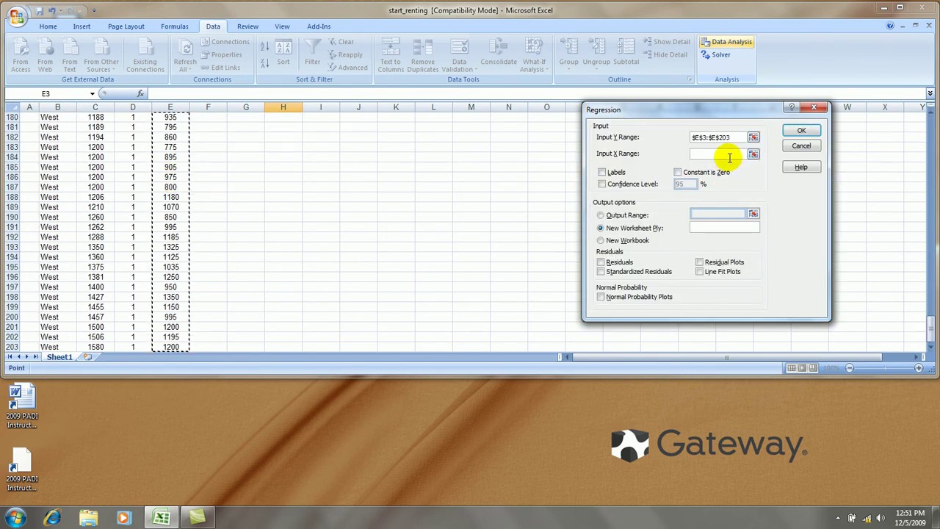
pyautogui.click(729, 157)
pyautogui.scroll(3, 316, 162)
pyautogui.scroll(9, 294, 183)
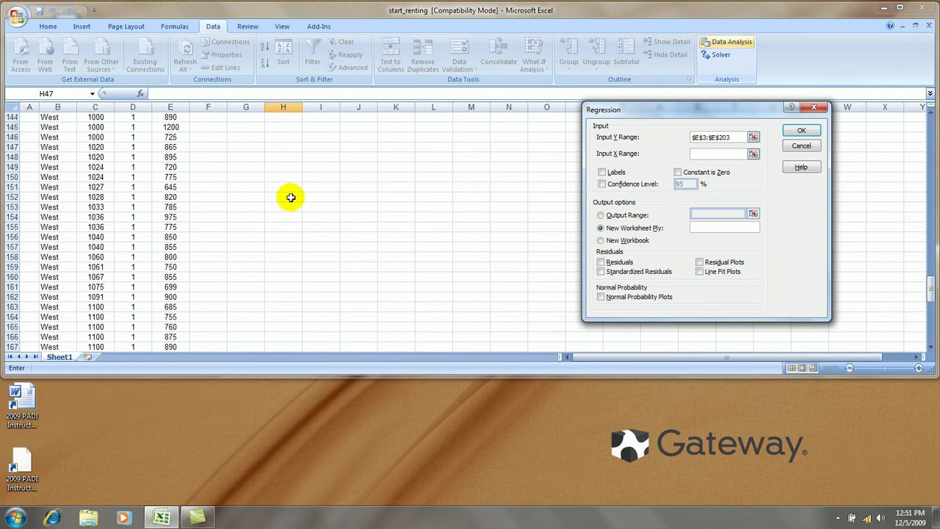
pyautogui.hotkey('ctrl', 'Home')
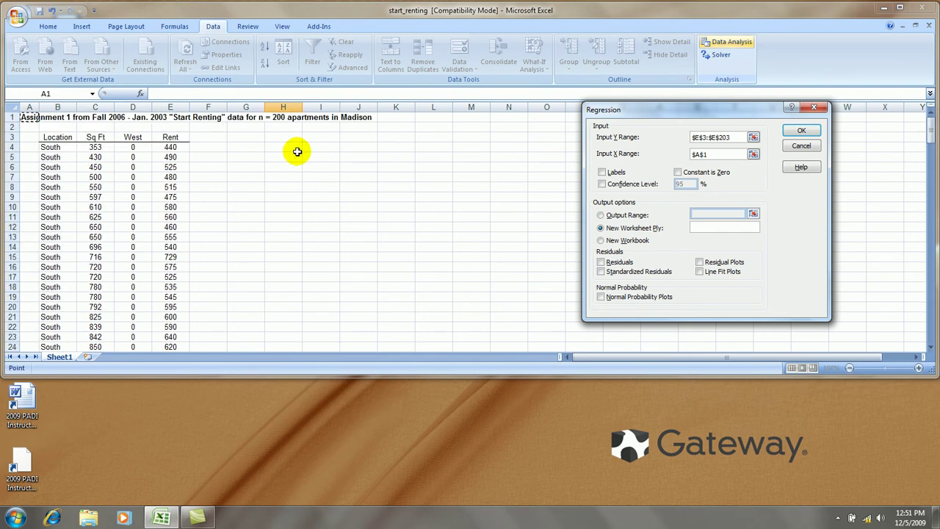
pyautogui.moveTo(88, 137); pyautogui.dragTo(126, 167)
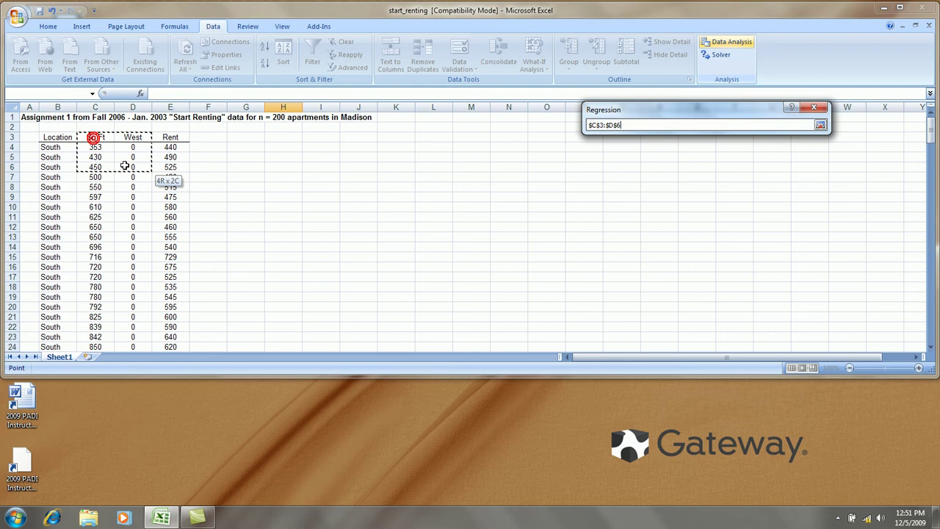
pyautogui.hotkey('ctrl', 'shift', 'Down')
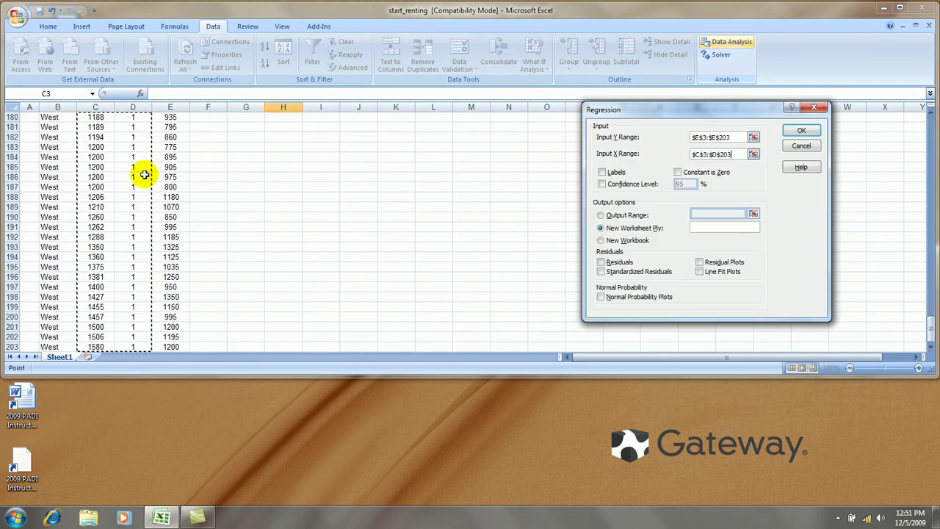
# Check Labels, set the output range to G3, and run the regression
pyautogui.click(602, 173)
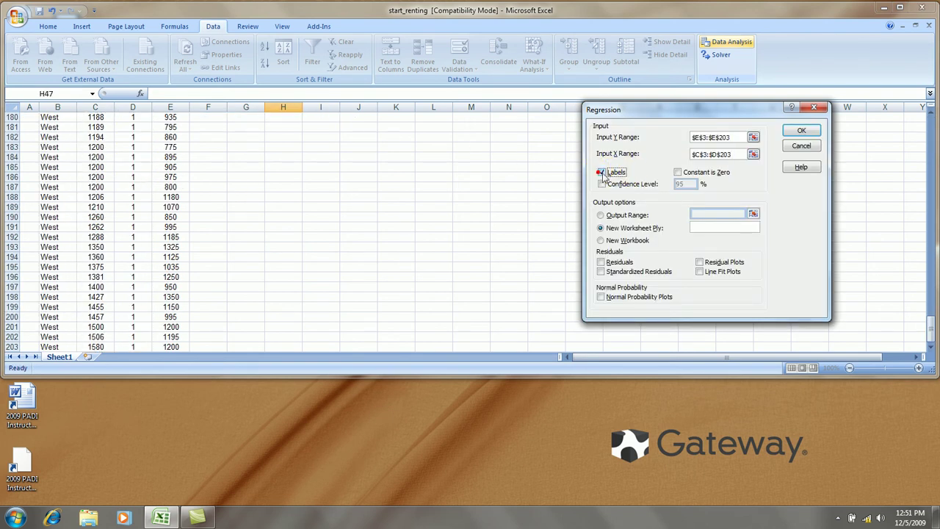
pyautogui.click(600, 214)
pyautogui.click(711, 214)
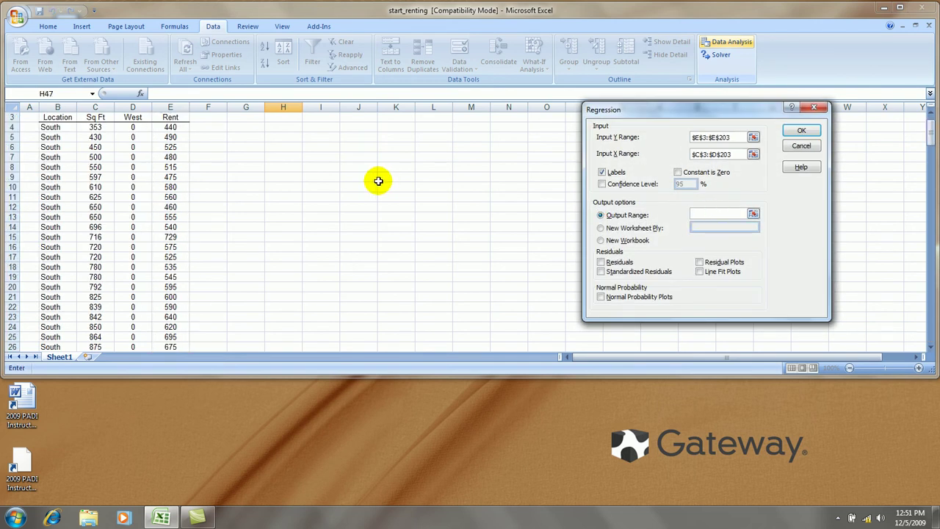
pyautogui.scroll(1, 367, 180)
pyautogui.click(233, 138)
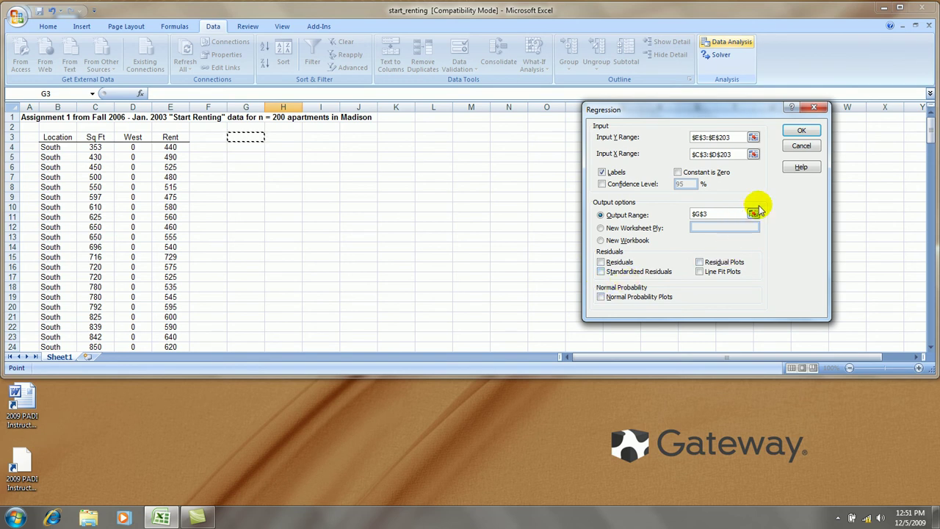
pyautogui.click(798, 133)
pyautogui.click(584, 228)
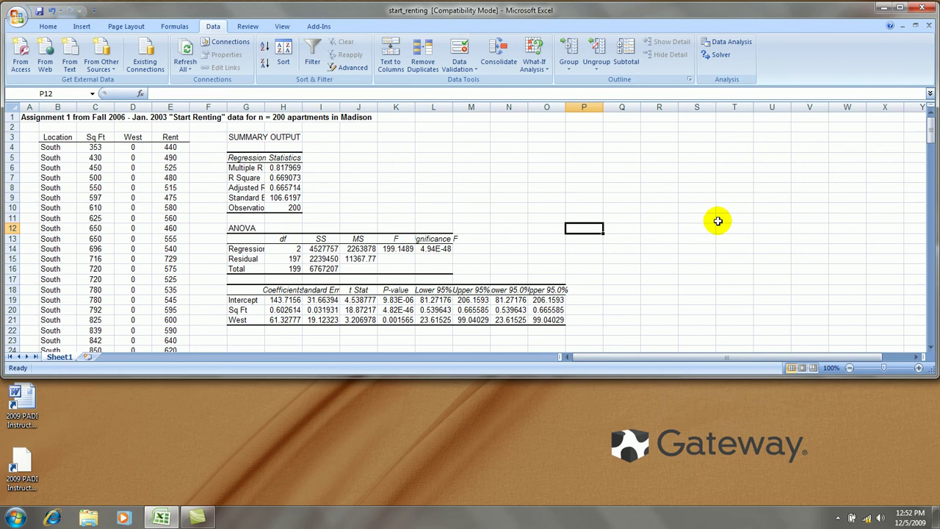
# Clear the Lower and Upper 95% columns L18:O23 and widen column G
pyautogui.click(430, 339)
pyautogui.moveTo(448, 340)
pyautogui.mouseDown()
pyautogui.moveTo(567, 342)
pyautogui.moveTo(569, 290)
pyautogui.mouseUp()
pyautogui.press('Delete')
pyautogui.click(657, 249)
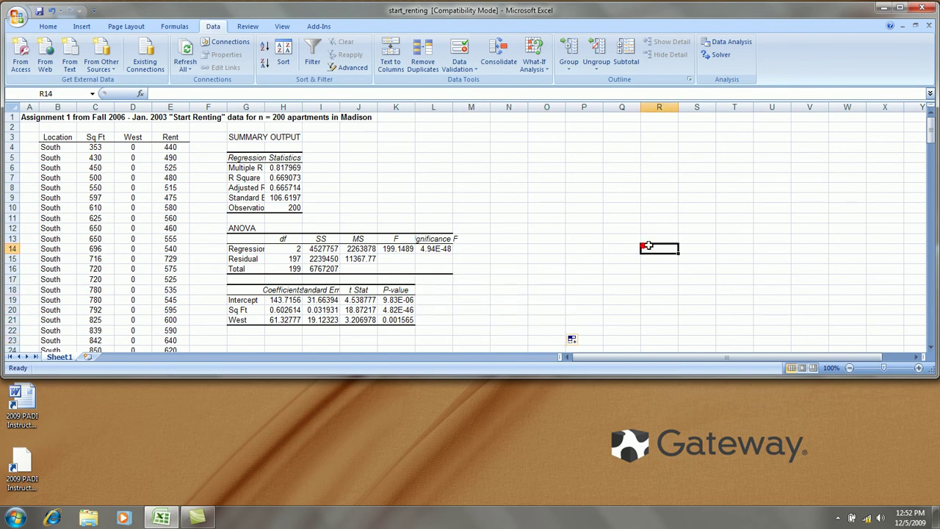
pyautogui.moveTo(264, 108); pyautogui.dragTo(277, 110)
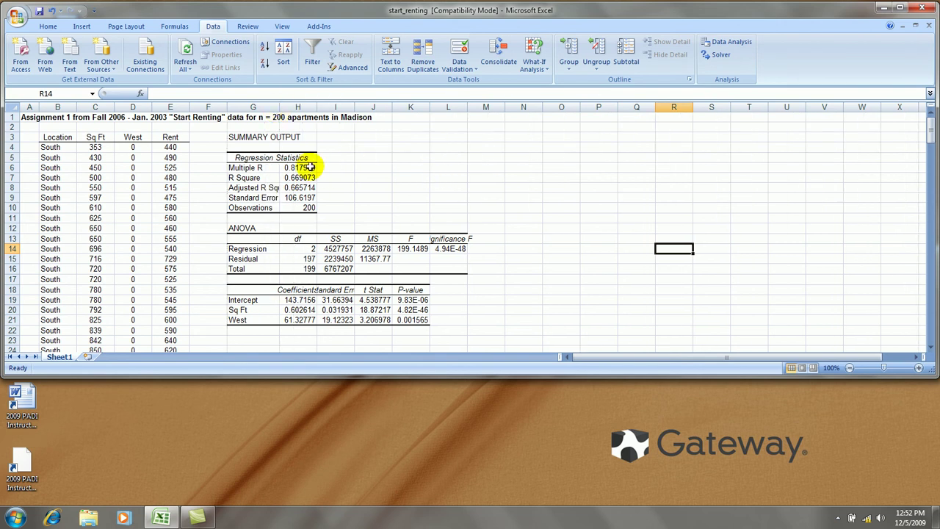
# Select the summary statistics, ANOVA values and coefficient numbers together
pyautogui.moveTo(301, 167); pyautogui.dragTo(301, 191)
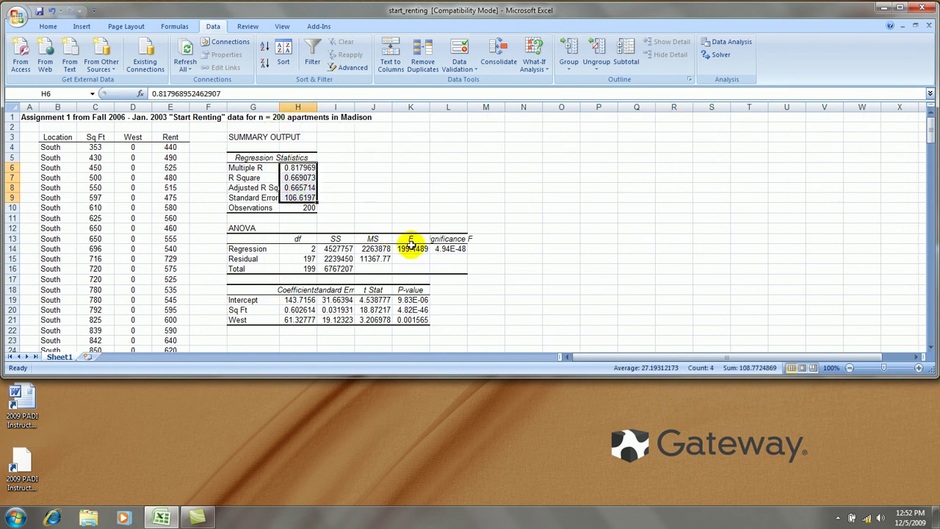
pyautogui.moveTo(334, 248)
pyautogui.mouseDown()
pyautogui.moveTo(339, 258)
pyautogui.moveTo(466, 273)
pyautogui.mouseUp()
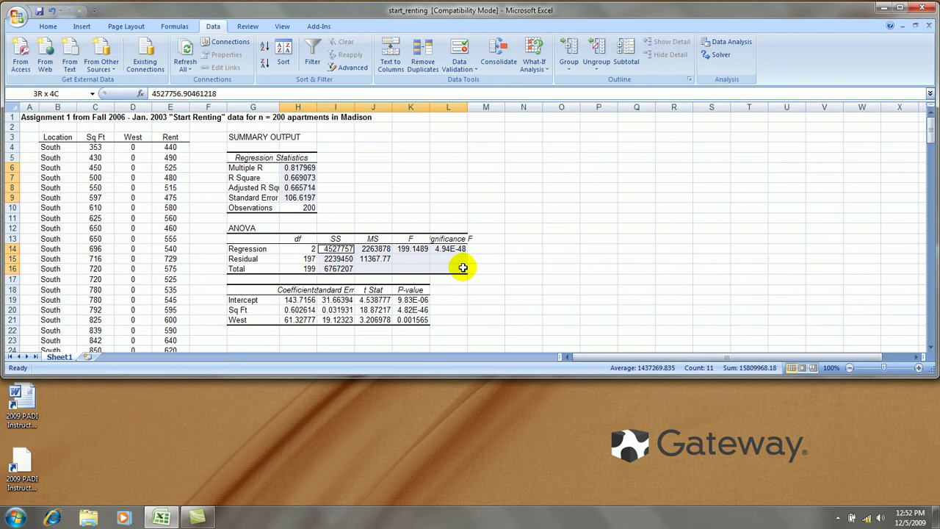
pyautogui.moveTo(300, 300)
pyautogui.mouseDown()
pyautogui.moveTo(304, 312)
pyautogui.moveTo(414, 321)
pyautogui.mouseUp()
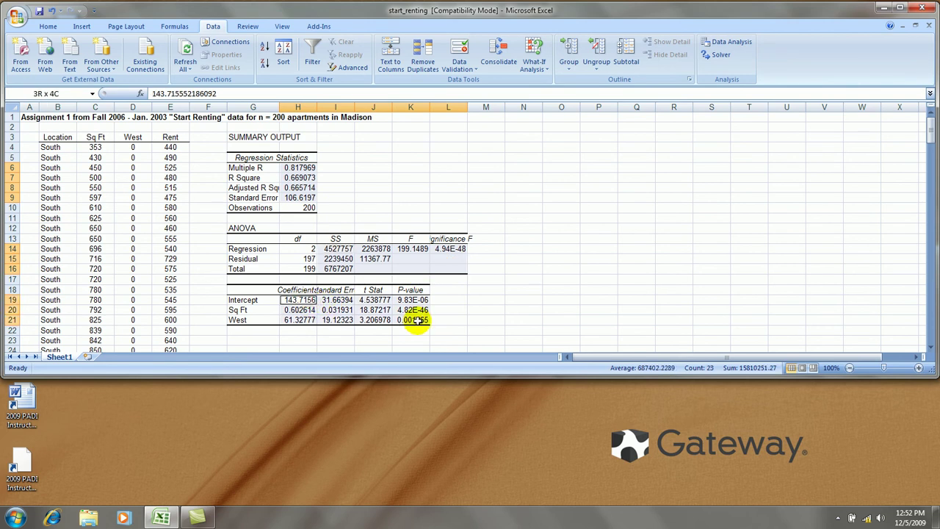
# Reduce the selected statistics and coefficients to two decimal places
pyautogui.click(50, 28)
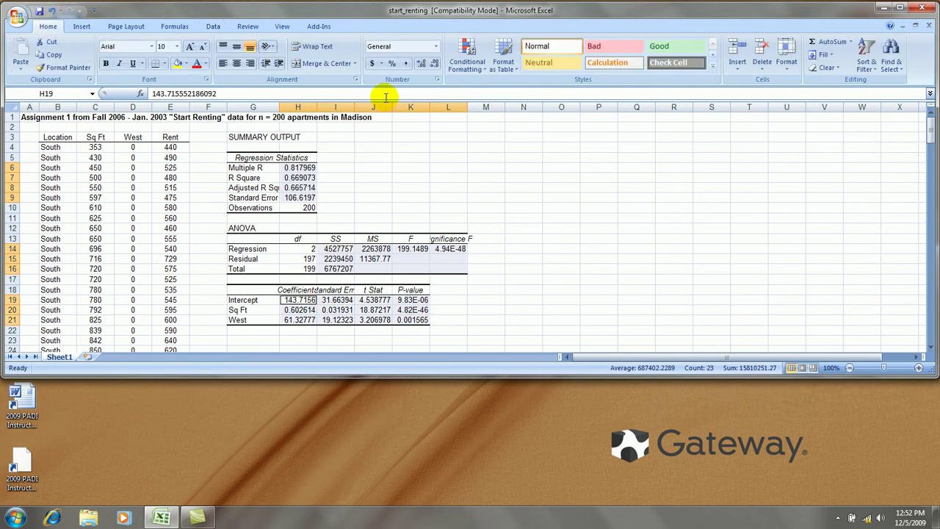
pyautogui.click(435, 65)
pyautogui.click(436, 65)
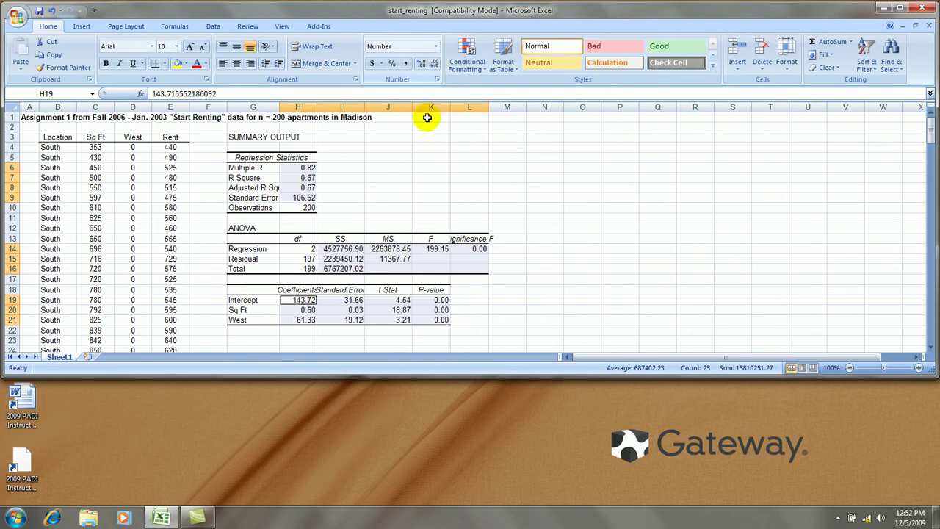
# Format the ANOVA SS and MS values with thousands separators and zero decimals
pyautogui.moveTo(353, 249); pyautogui.dragTo(394, 266)
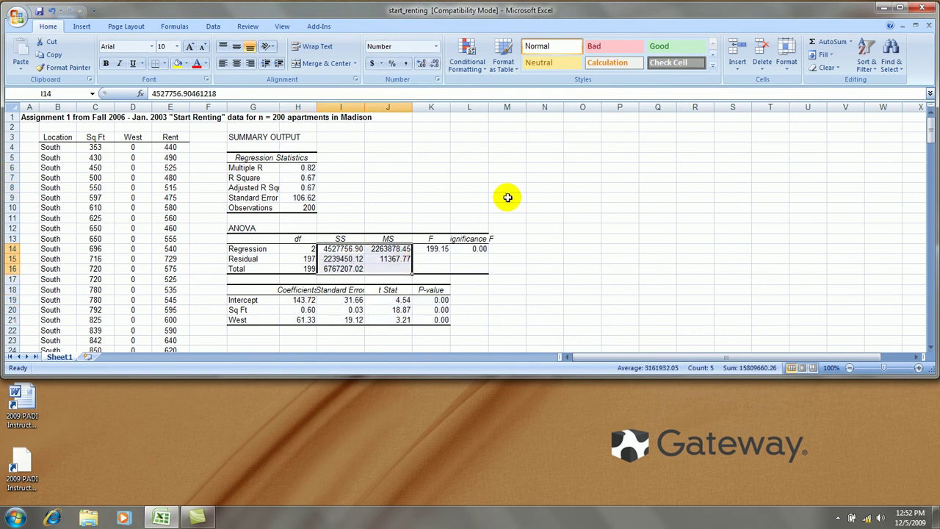
pyautogui.click(437, 78)
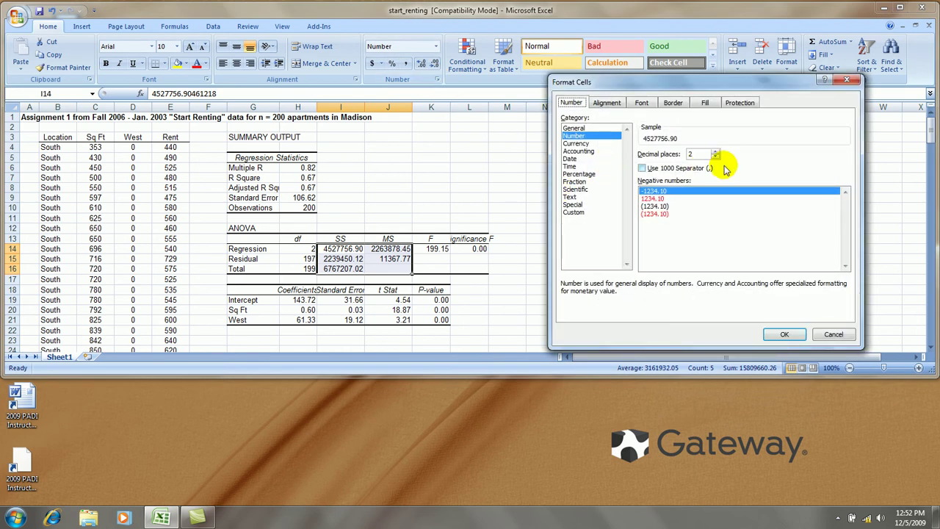
pyautogui.click(642, 168)
pyautogui.click(714, 157)
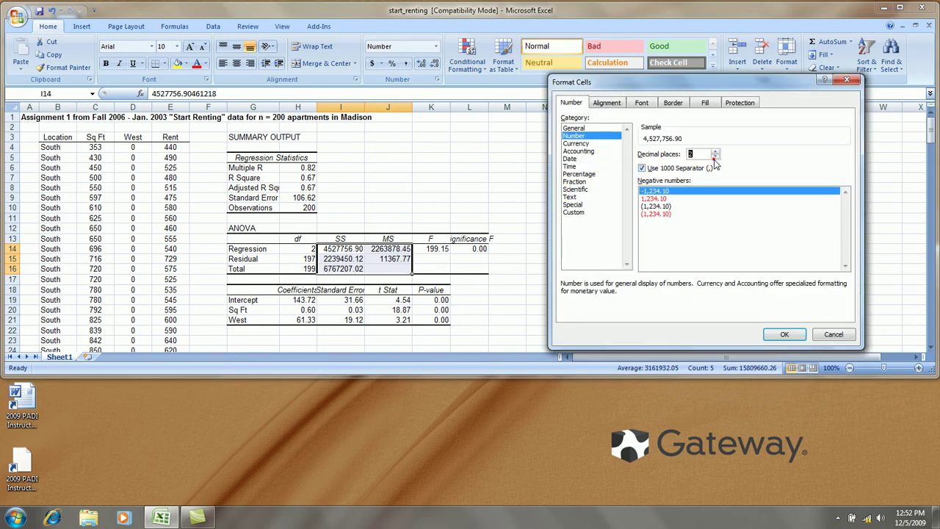
pyautogui.click(784, 334)
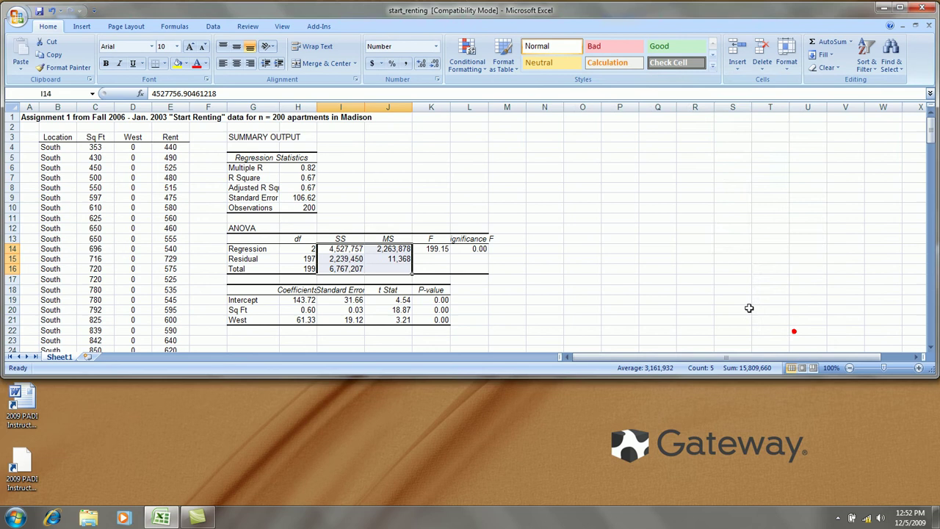
pyautogui.click(657, 228)
pyautogui.click(253, 187)
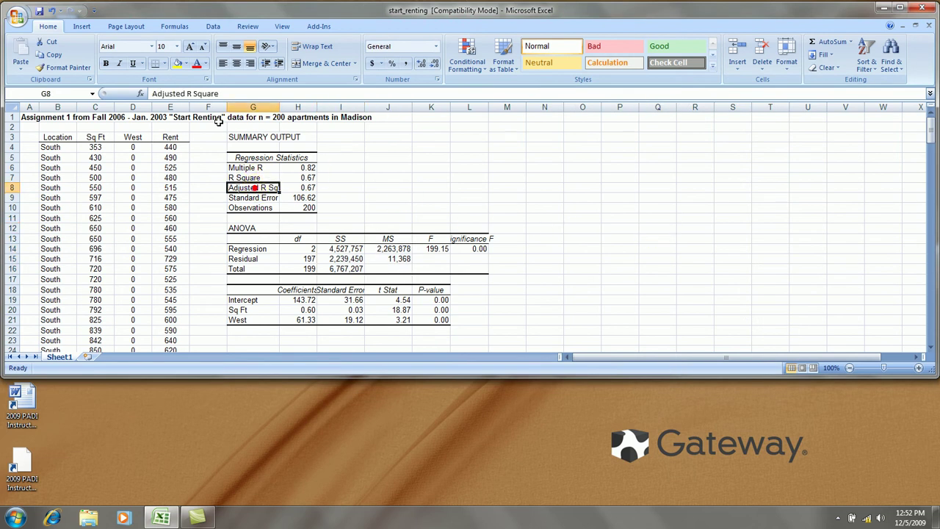
# Shorten the labels to Adj R Square, St Error, and P-value for Significance F
pyautogui.click(179, 93)
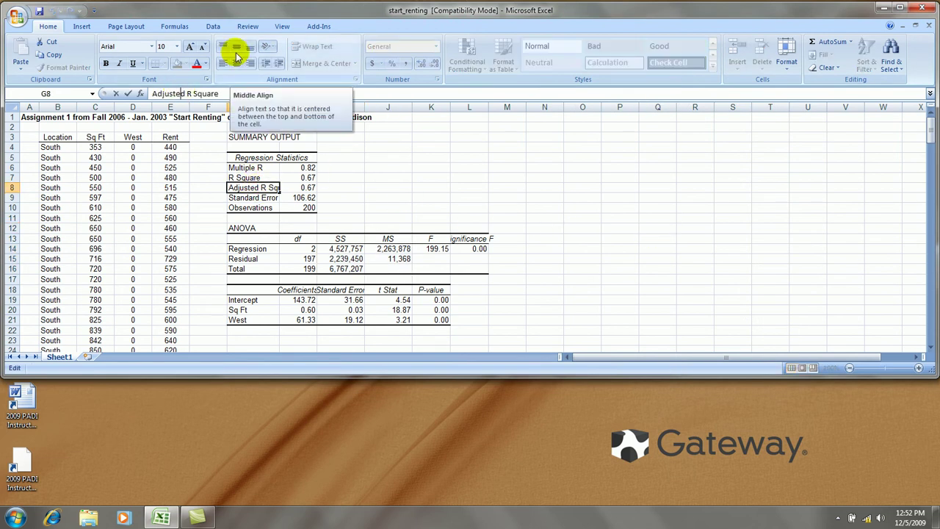
pyautogui.press('BackSpace')
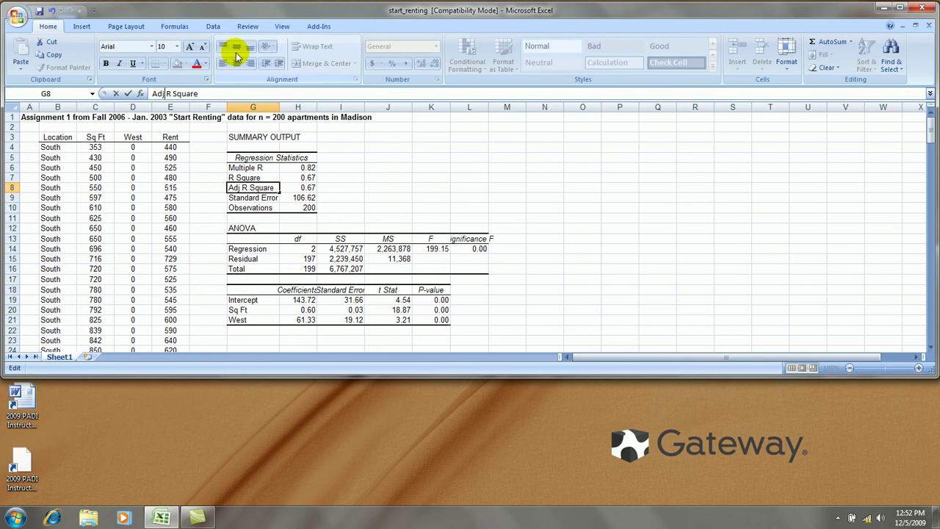
pyautogui.press('Return')
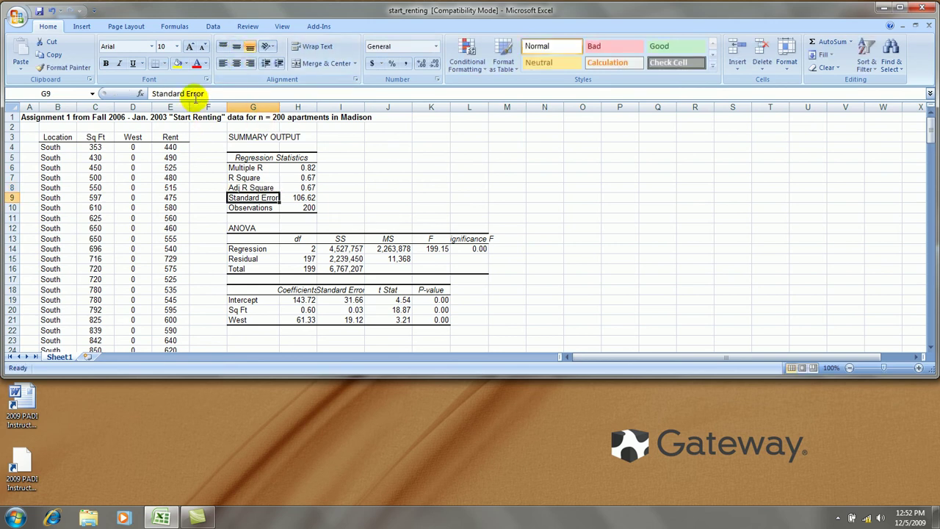
pyautogui.click(185, 94)
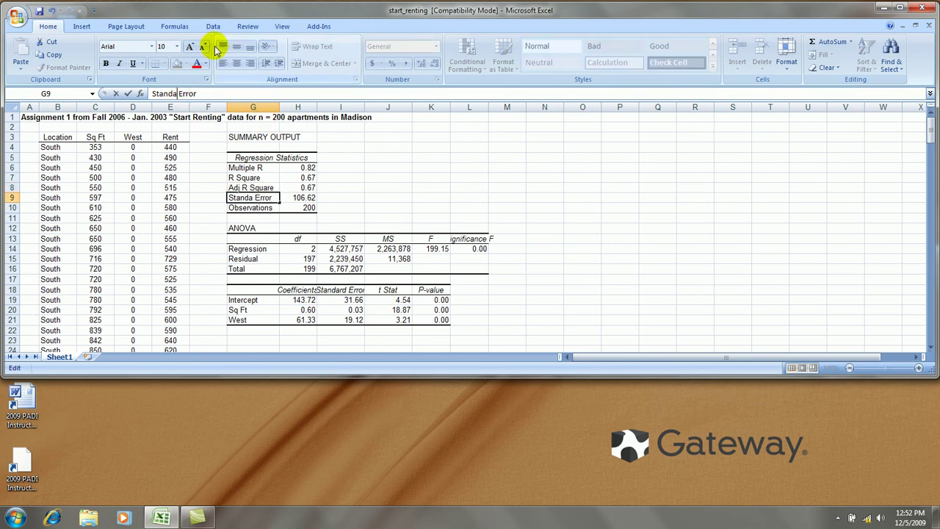
pyautogui.press('Return')
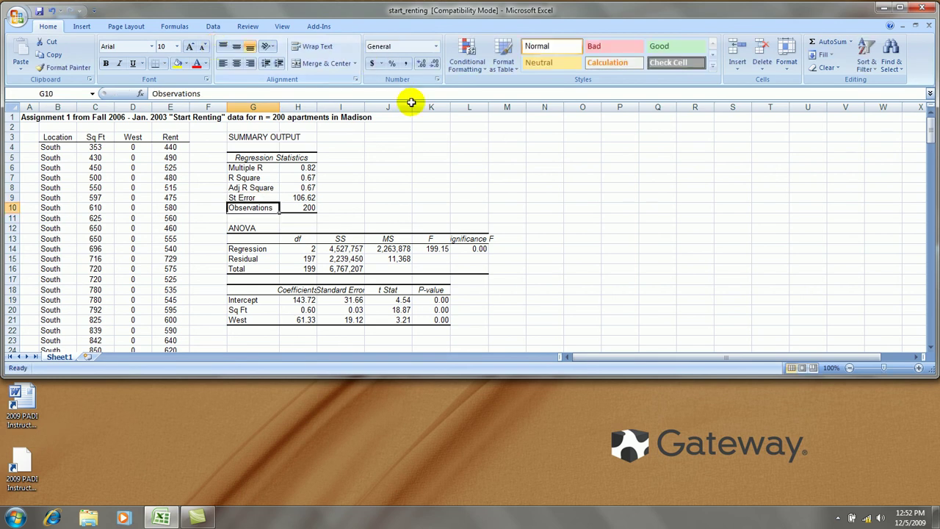
pyautogui.click(459, 237)
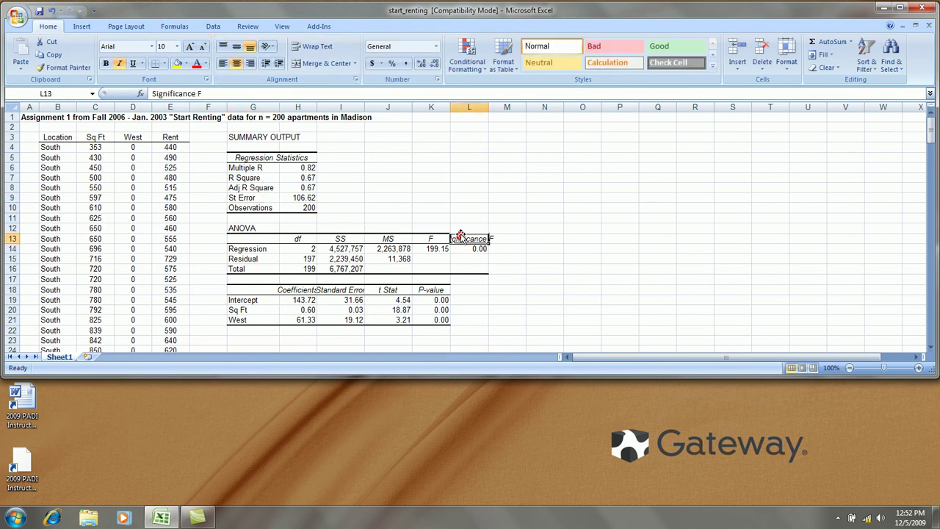
pyautogui.write('P-value')
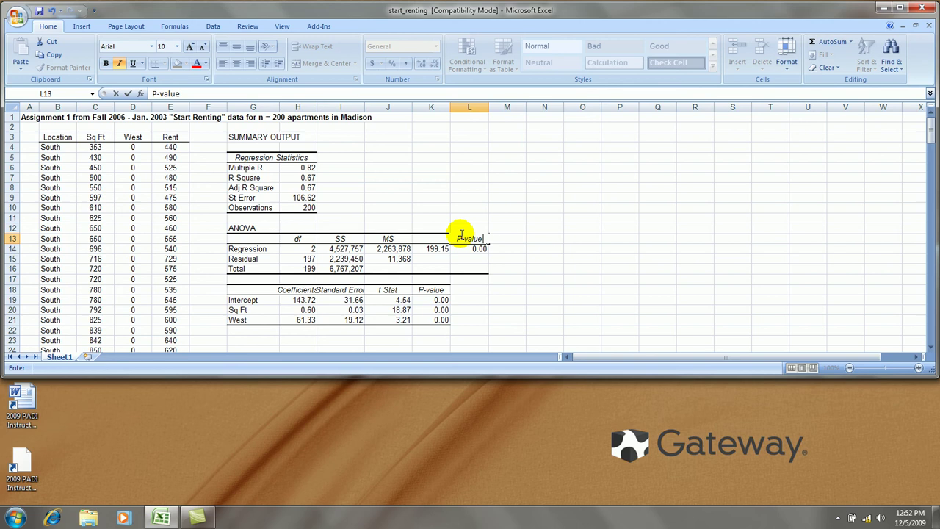
pyautogui.press('Return')
# Rename the coefficient table headers to Coeffs and St Error, fixing the 'St Erro' typo
pyautogui.click(292, 292)
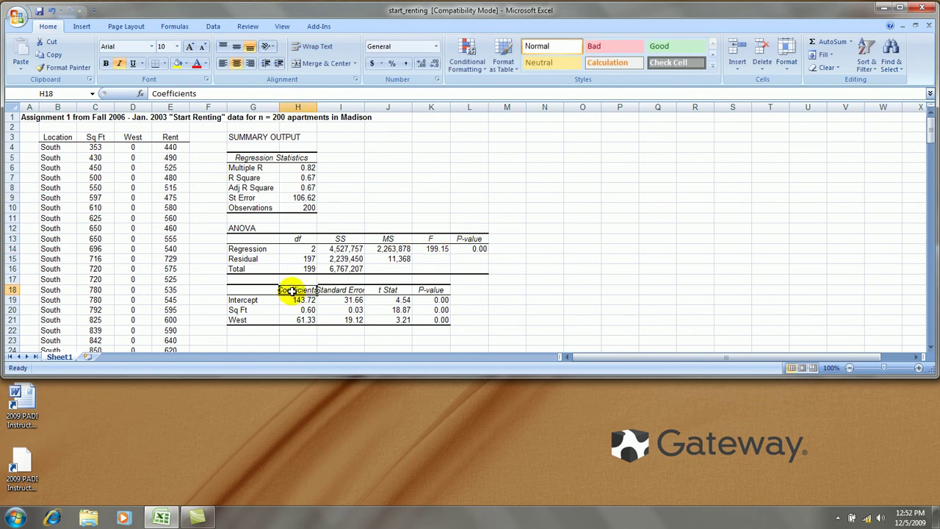
pyautogui.write('Co')
pyautogui.press('Tab')
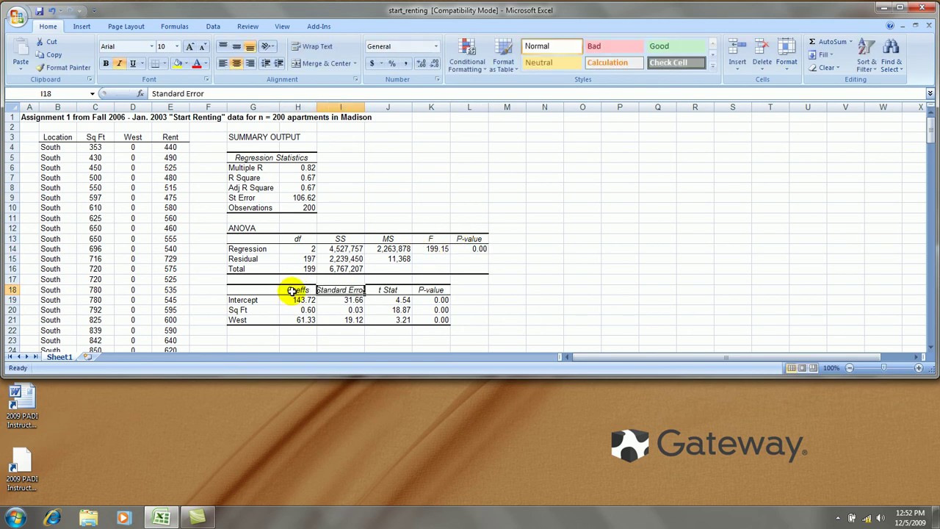
pyautogui.write('St Erro')
pyautogui.press('Return')
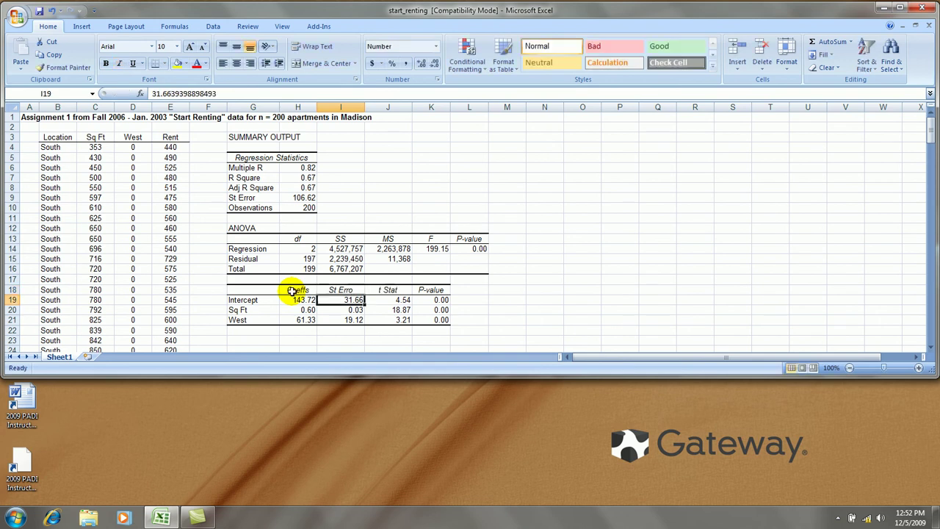
pyautogui.click(343, 291)
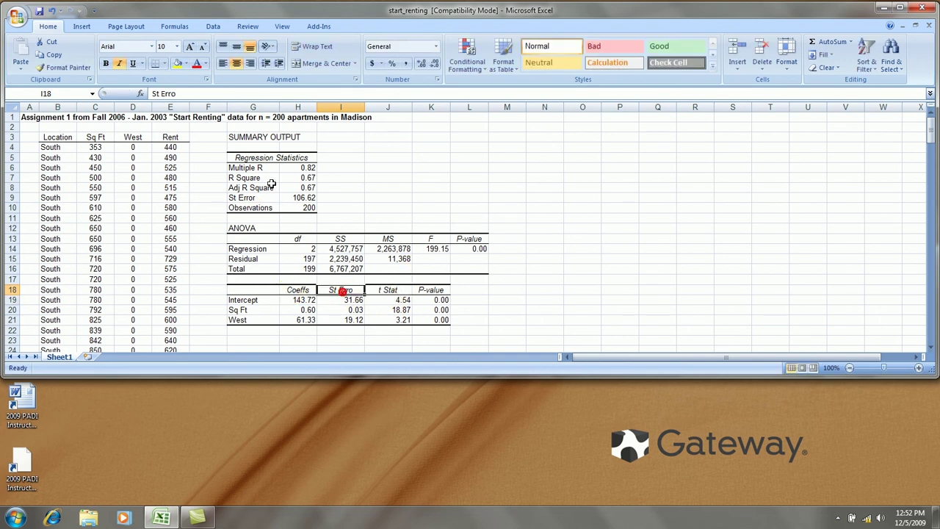
pyautogui.click(210, 89)
pyautogui.write('r')
pyautogui.press('Return')
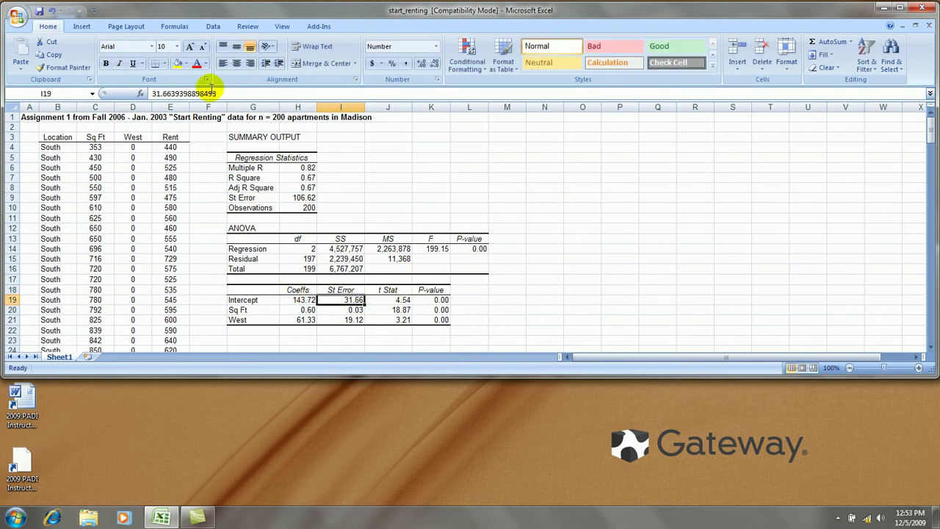
# Enter 'Rent-Hat = 143.72 + 0.60*Sq Ft + 61.33*West' in cell G23
pyautogui.click(270, 341)
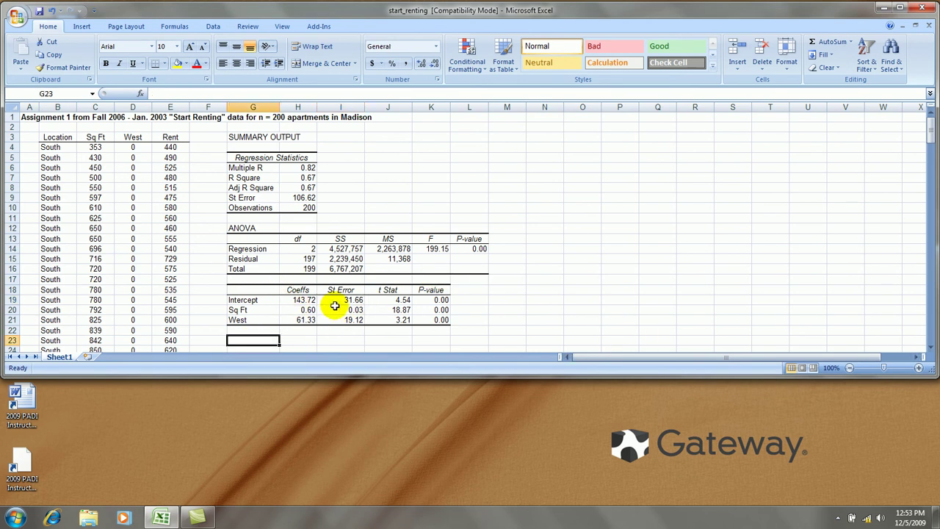
pyautogui.write('Re')
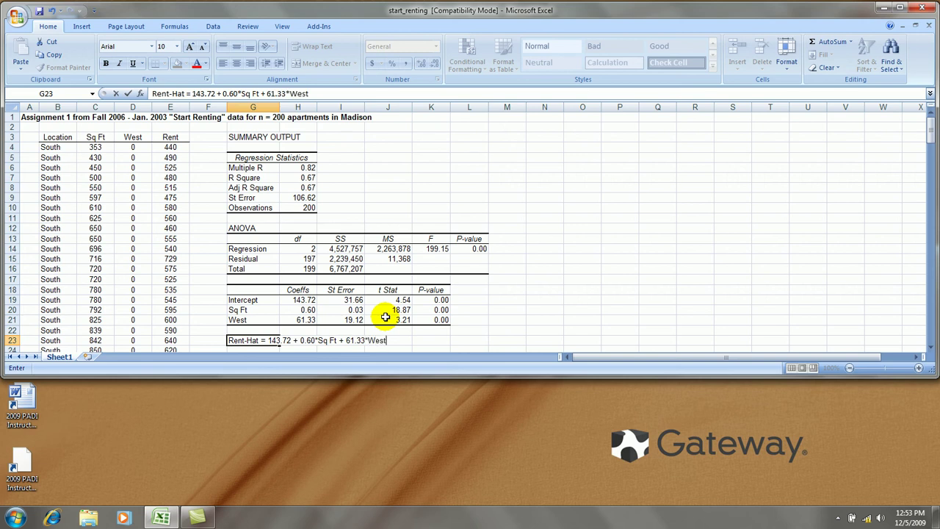
pyautogui.press('Return')
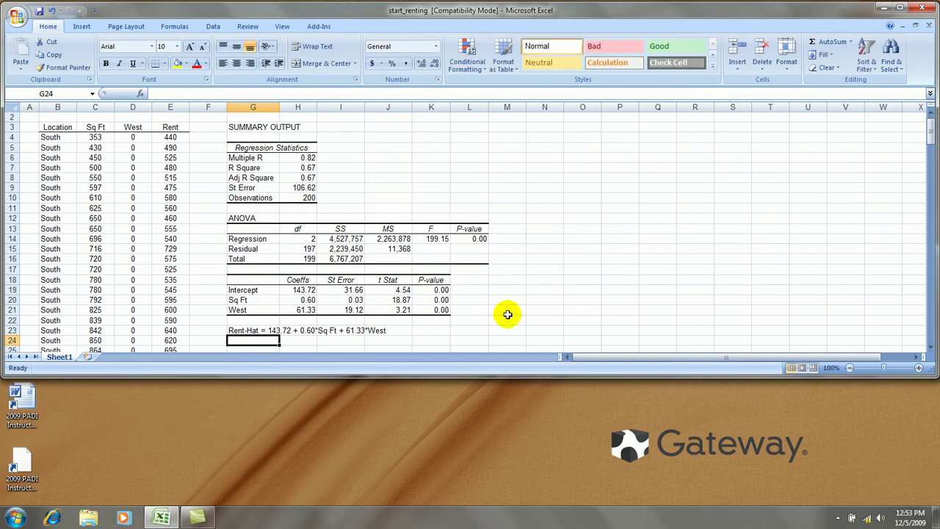
pyautogui.scroll(-1, 489, 278)
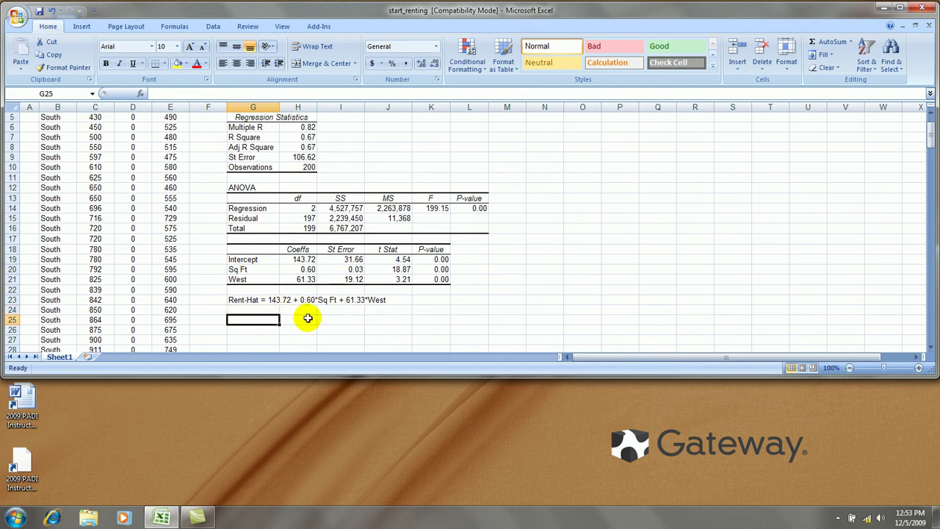
# Type the labels South: in G25 and West: in G27
pyautogui.write('Sout')
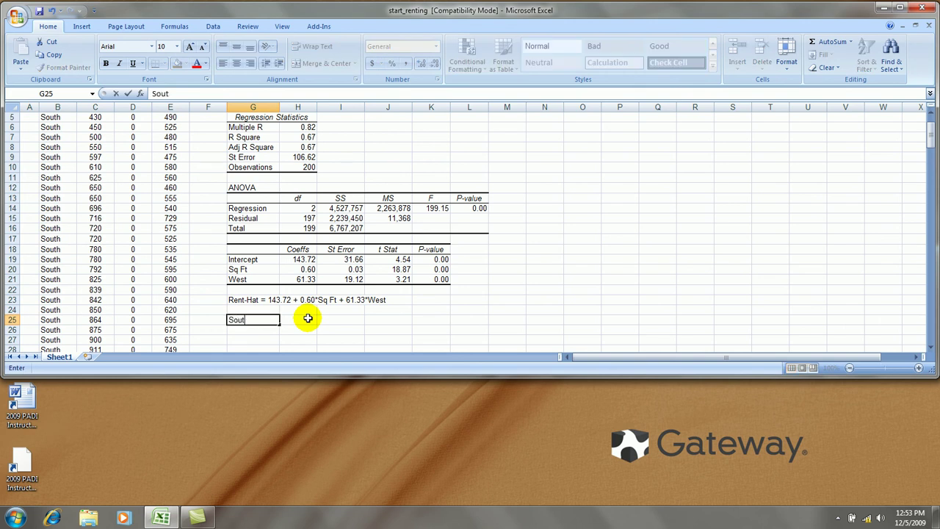
pyautogui.press('Return')
pyautogui.press('Return')
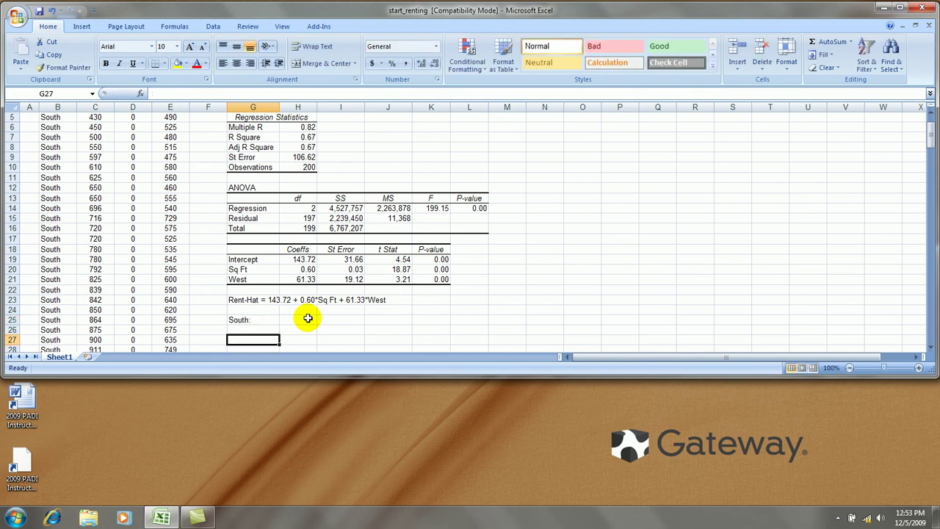
pyautogui.write('West')
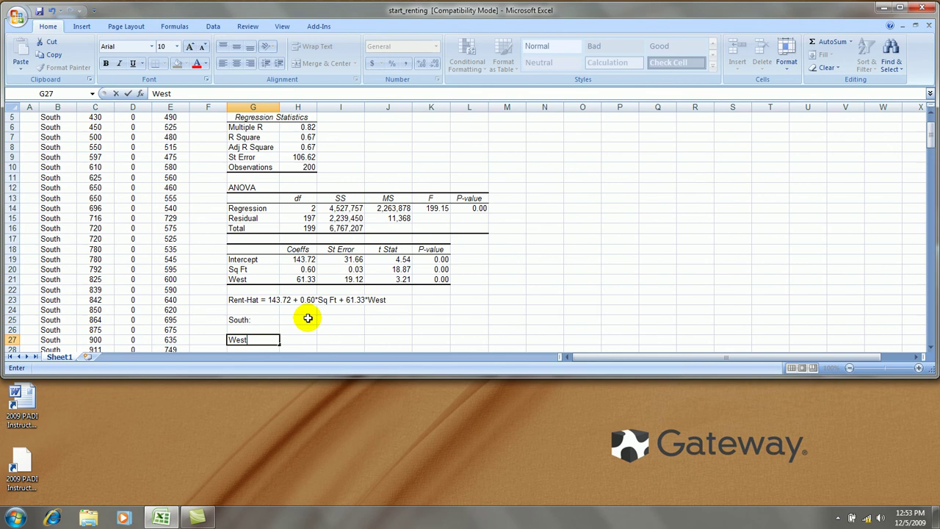
pyautogui.write(':')
pyautogui.press('Return')
# Copy the G23 equation to H25 and remove its 61.33*West term
pyautogui.click(246, 290)
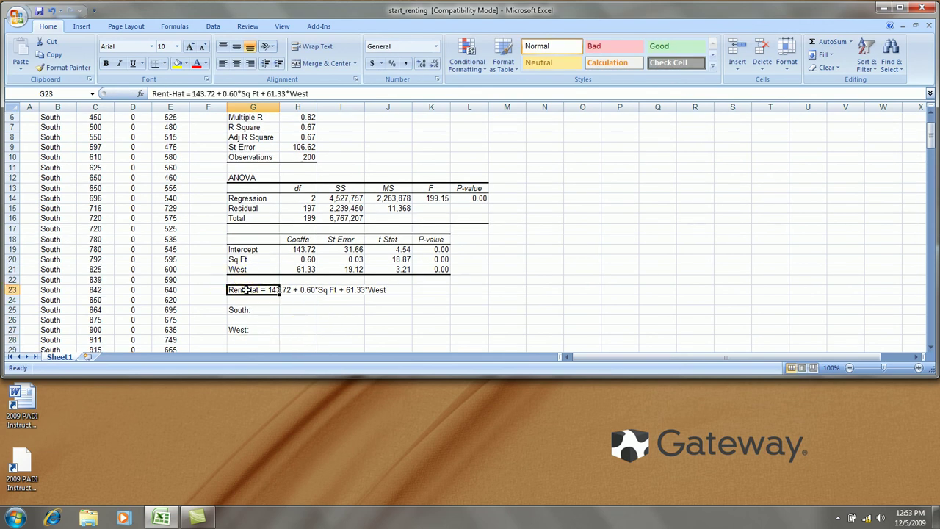
pyautogui.hotkey('ctrl', 'c')
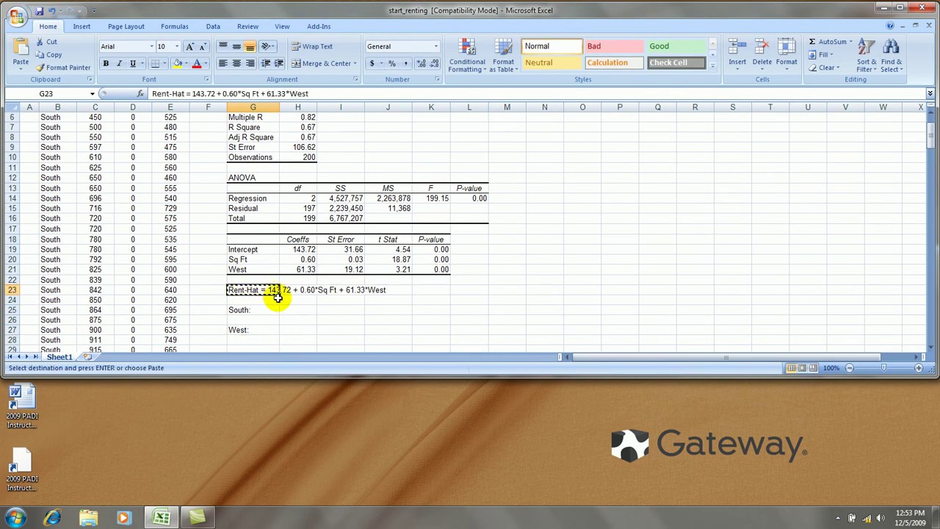
pyautogui.click(297, 309)
pyautogui.hotkey('ctrl', 'v')
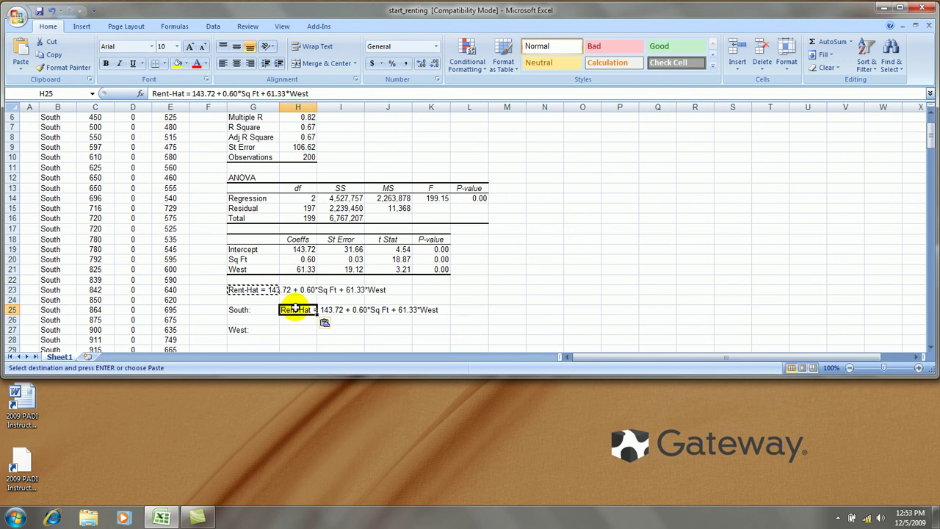
pyautogui.press('Escape')
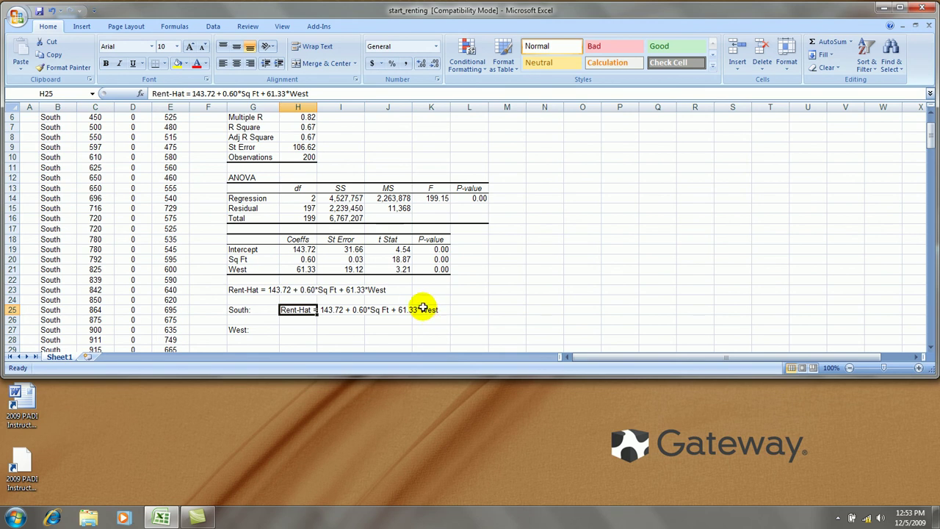
pyautogui.moveTo(261, 94); pyautogui.dragTo(307, 103)
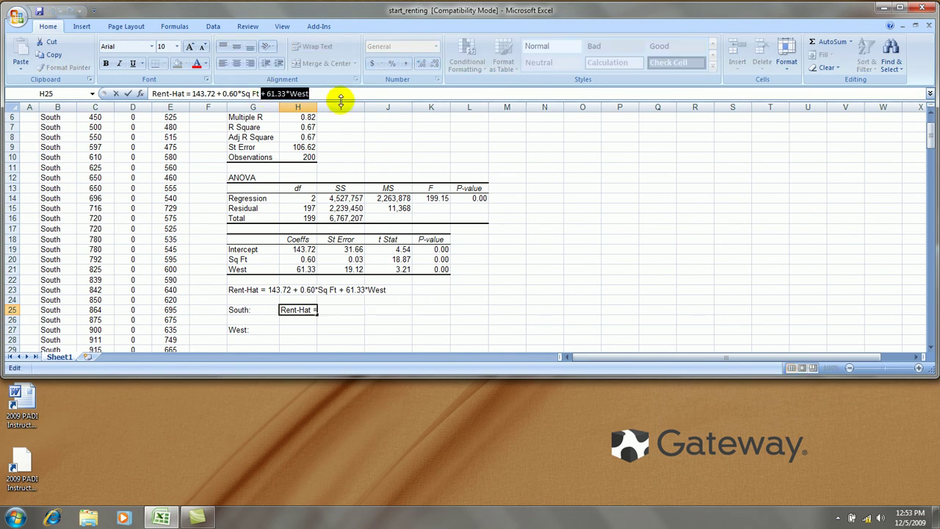
pyautogui.press('Delete')
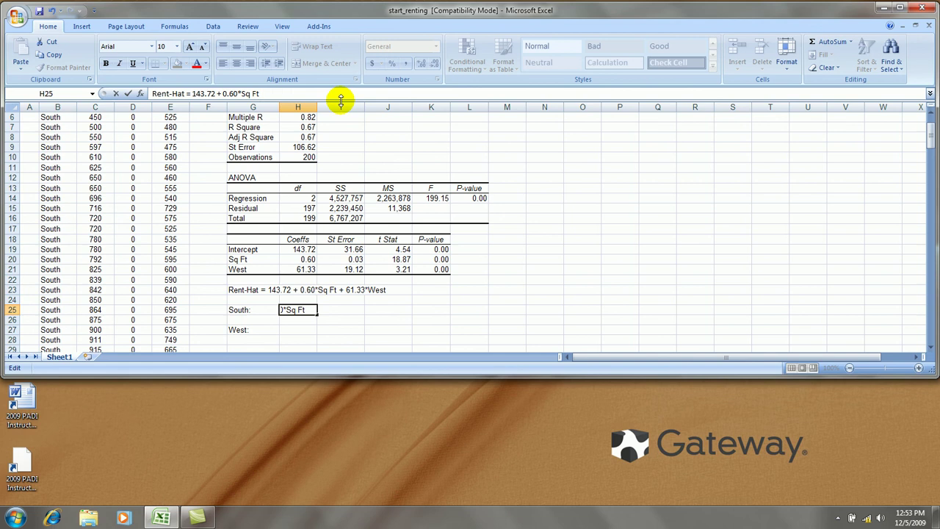
pyautogui.press('Return')
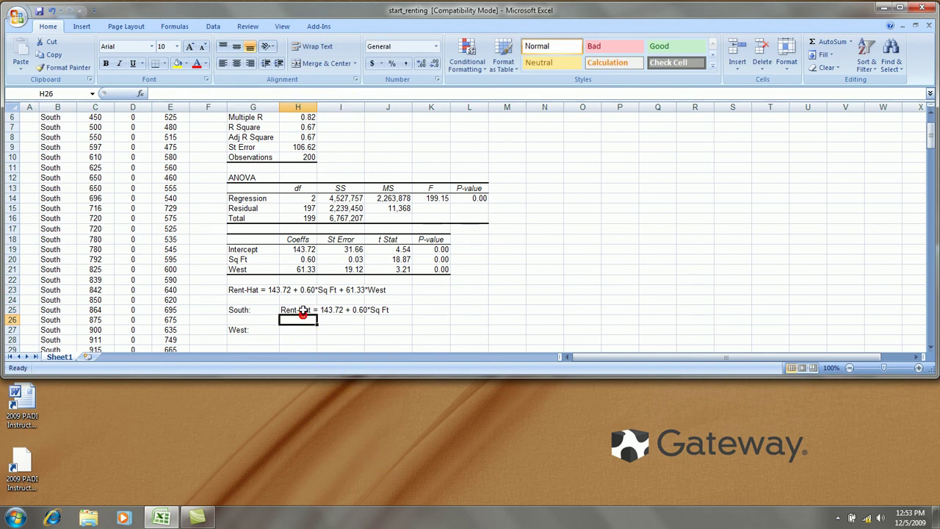
# Copy the South equation from H25 to H27 beside the West label
pyautogui.click(298, 310)
pyautogui.hotkey('ctrl', 'c')
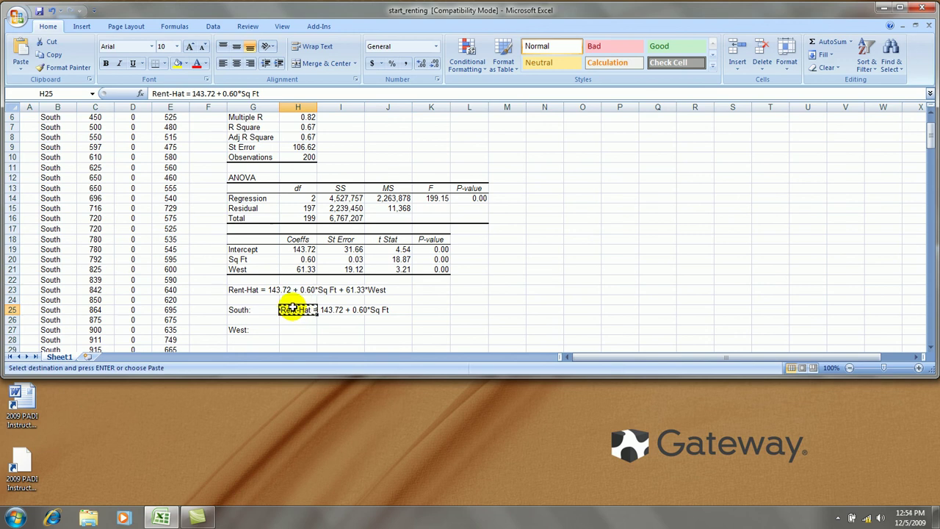
pyautogui.click(297, 327)
pyautogui.hotkey('ctrl', 'v')
pyautogui.press('Escape')
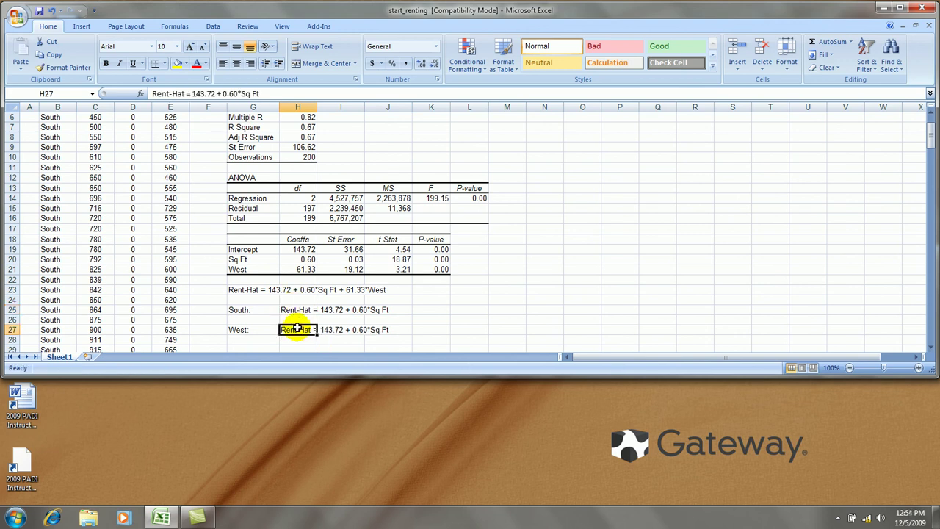
pyautogui.click(337, 339)
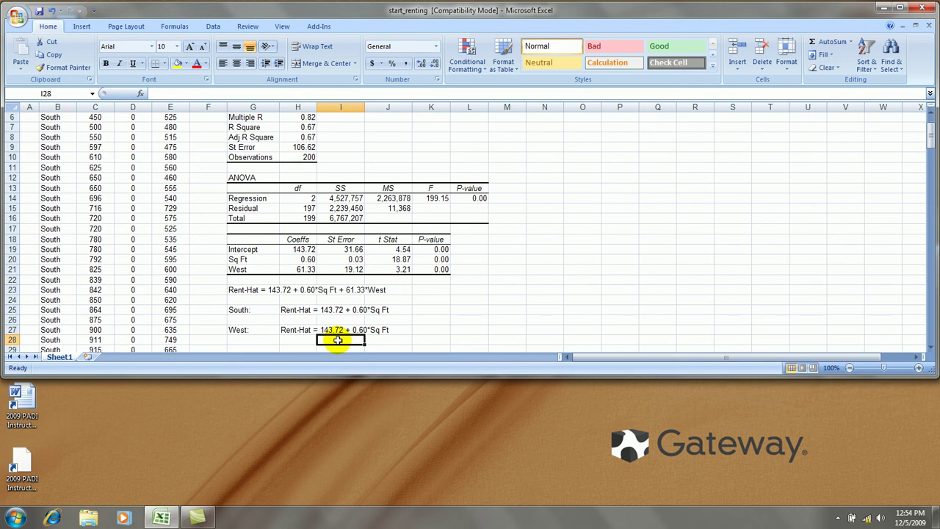
# Compute the combined intercept =H19+H21 (205.04) in helper cell I28
pyautogui.write('=')
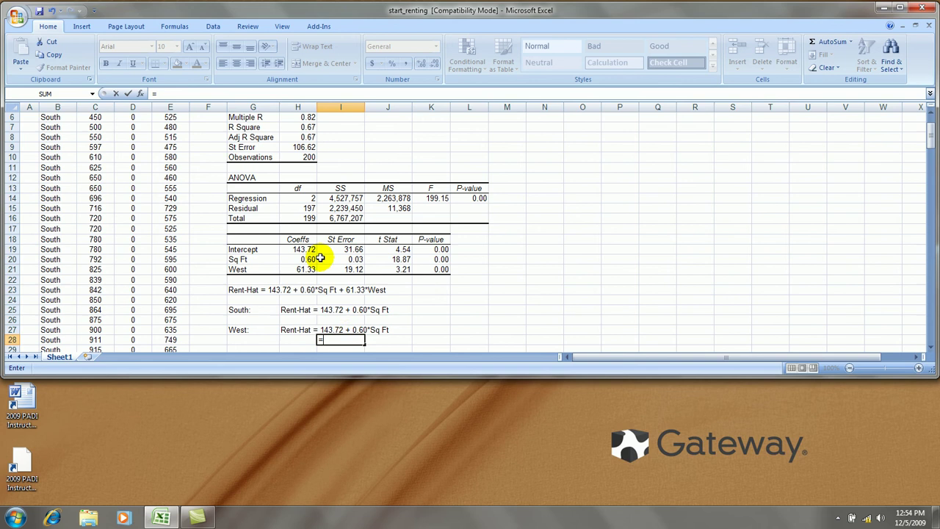
pyautogui.click(305, 249)
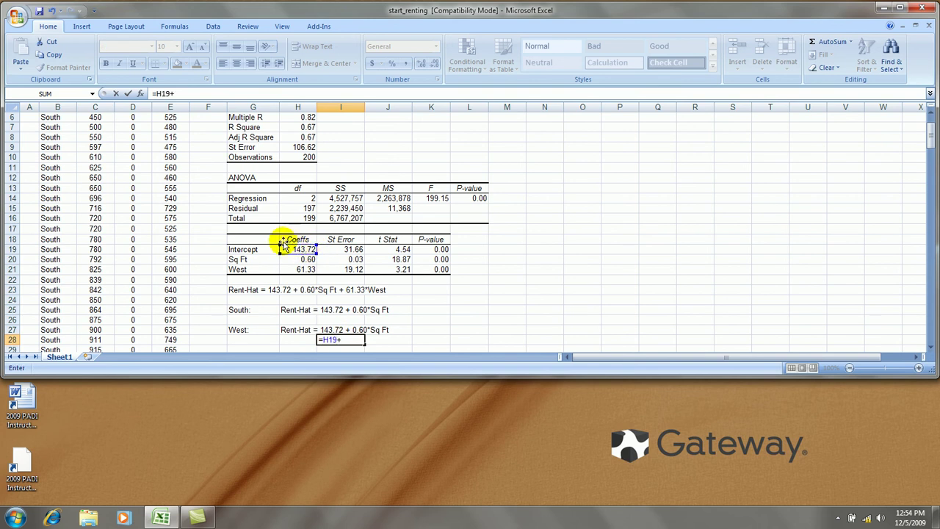
pyautogui.click(296, 269)
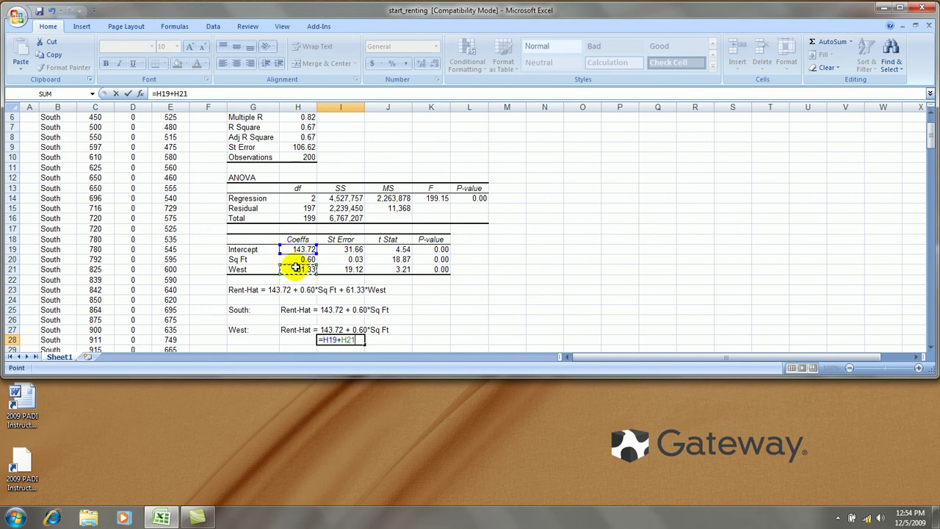
pyautogui.press('Return')
# Replace 143.72 with 205.04 in the H27 West equation and clear I28
pyautogui.click(294, 319)
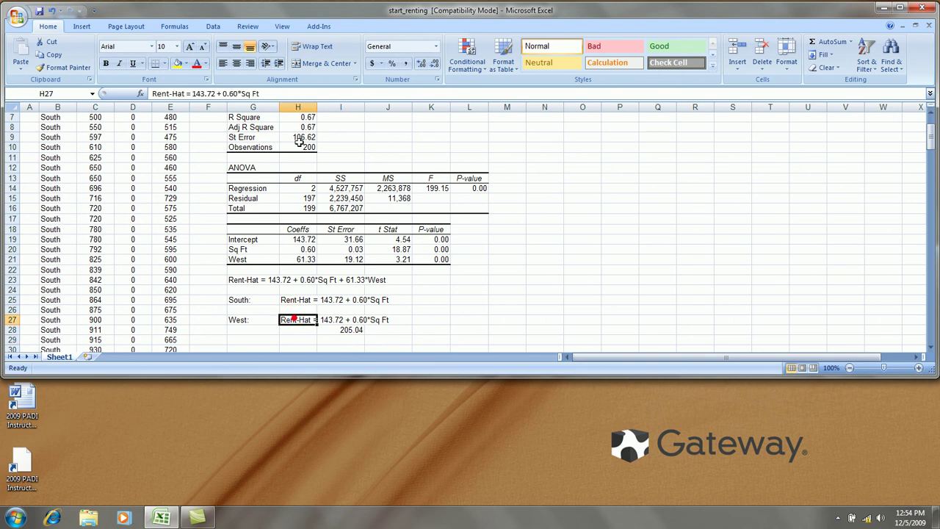
pyautogui.doubleClick(205, 93)
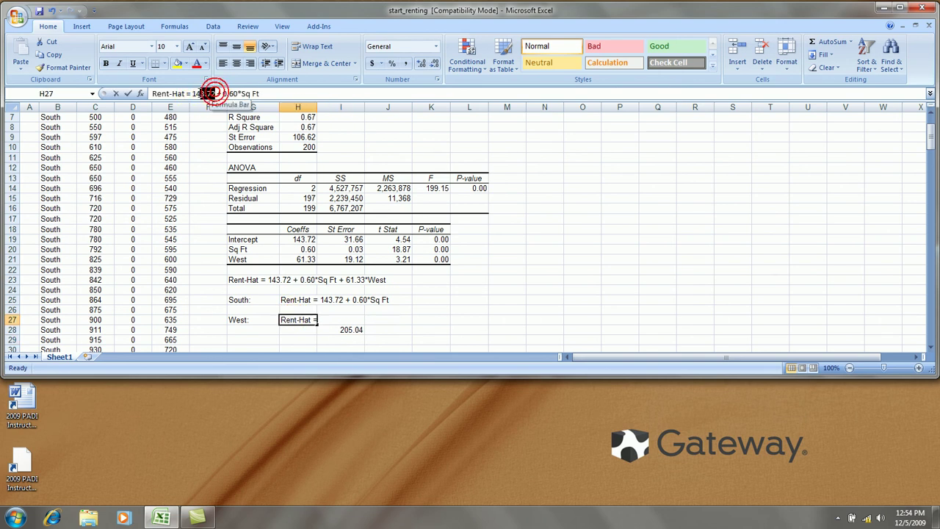
pyautogui.write('20')
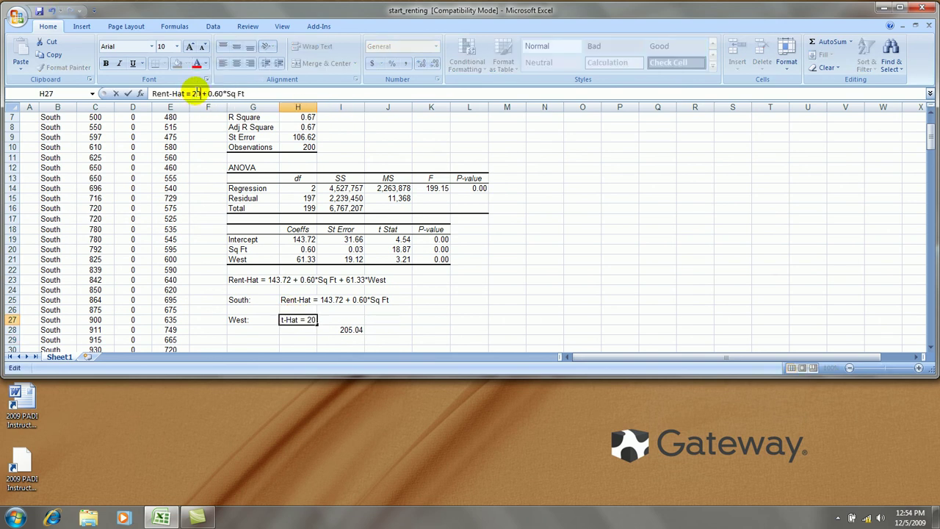
pyautogui.write('5.04')
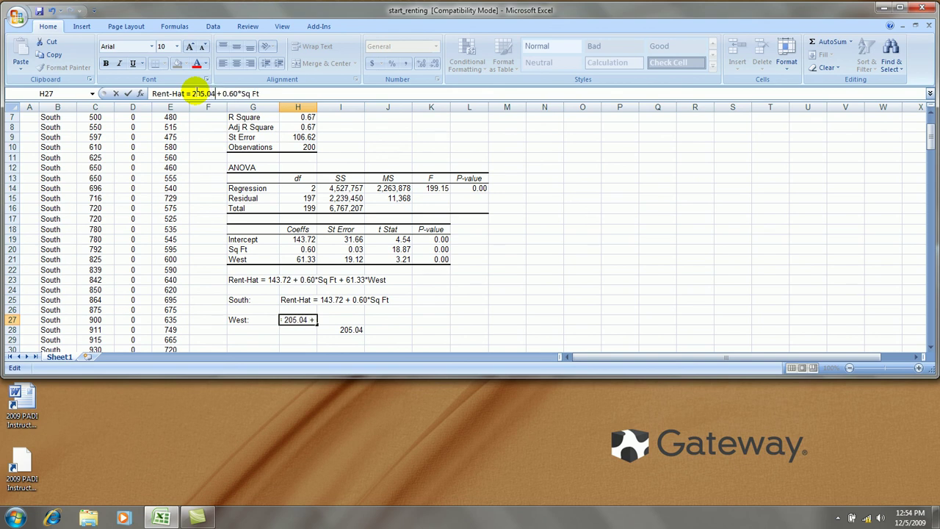
pyautogui.press('Return')
pyautogui.click(353, 330)
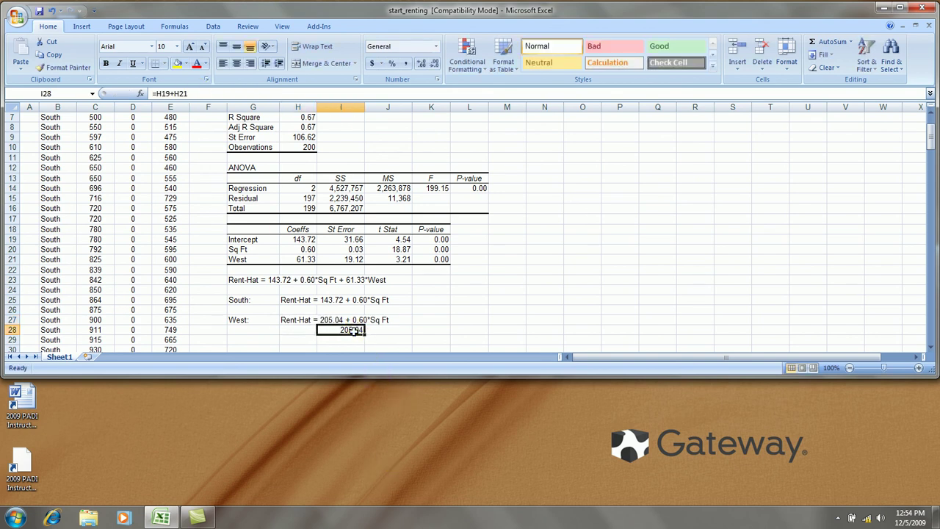
pyautogui.press('Delete')
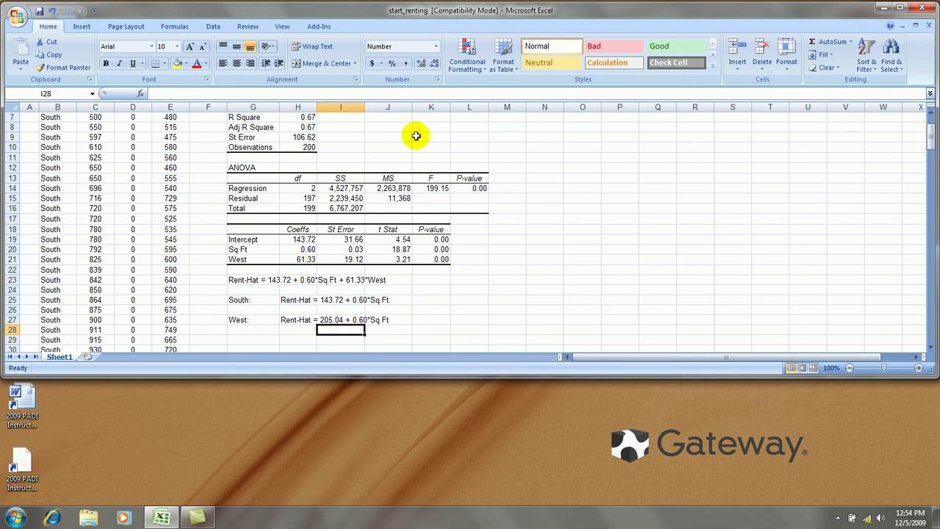
pyautogui.click(310, 117)
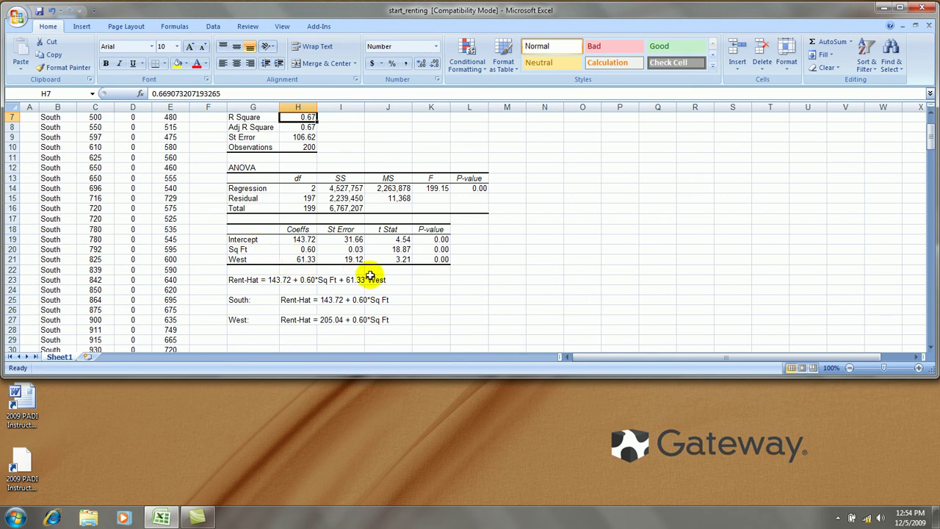
pyautogui.click(301, 127)
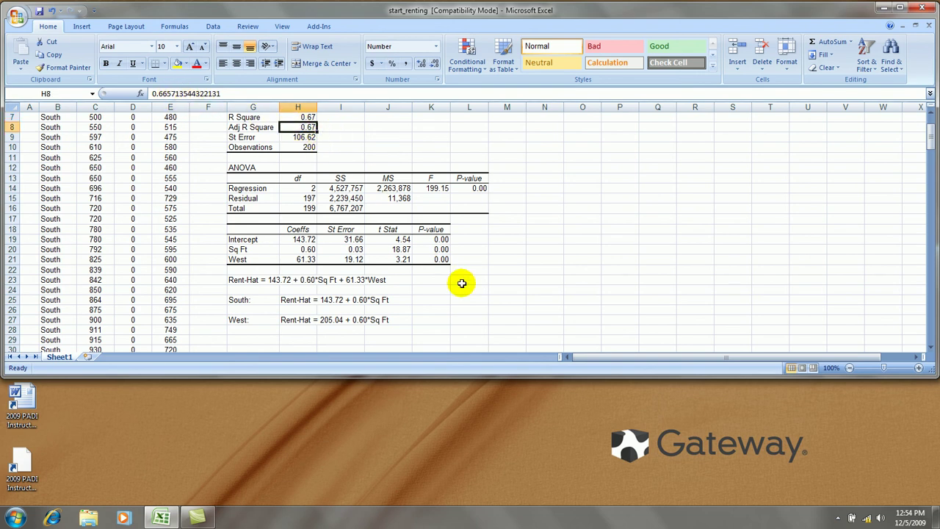
pyautogui.click(295, 137)
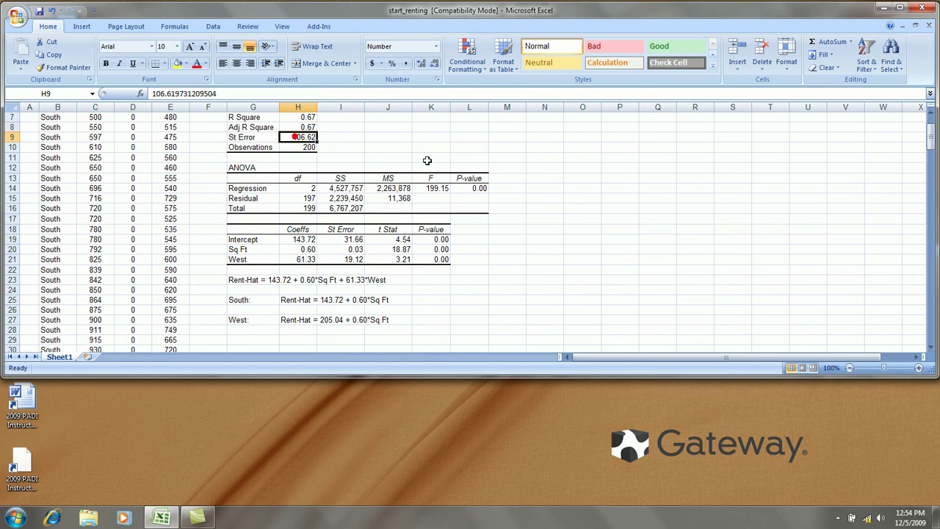